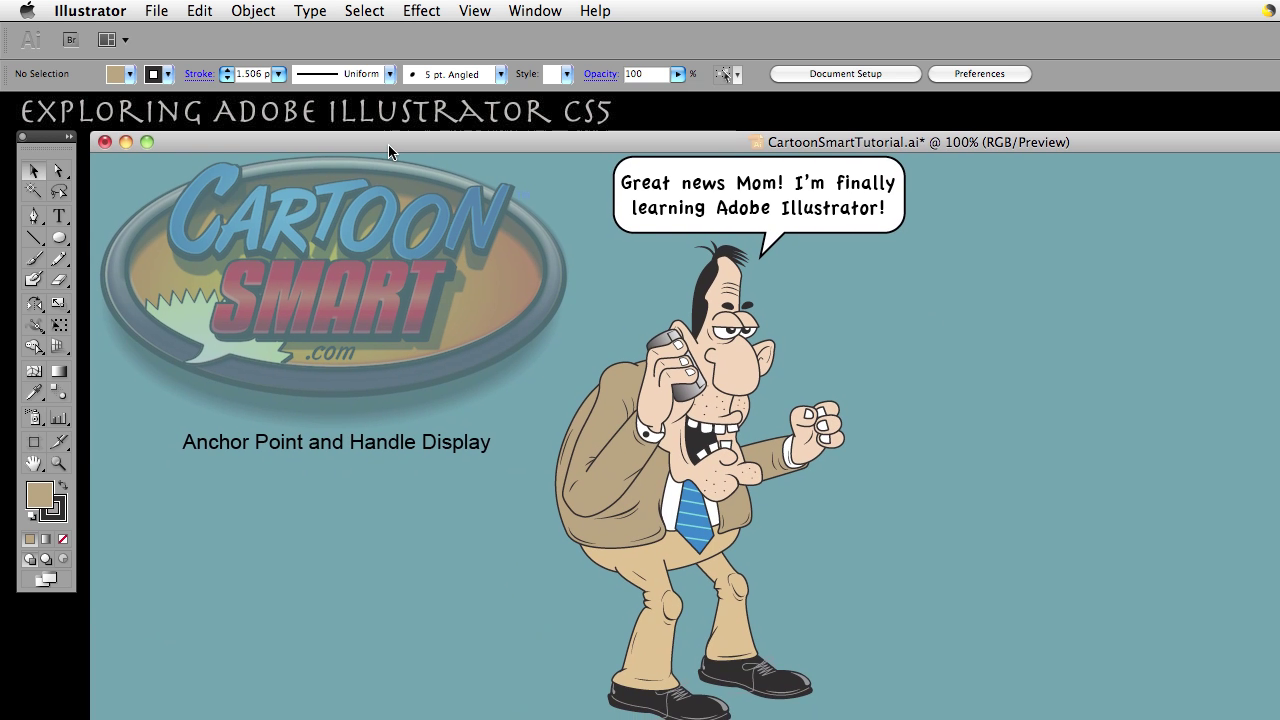
# Select the cartoon character to display its anchors, then drag the document window down to expose the desktop.
pyautogui.moveTo(388, 144); pyautogui.dragTo(386, 153)
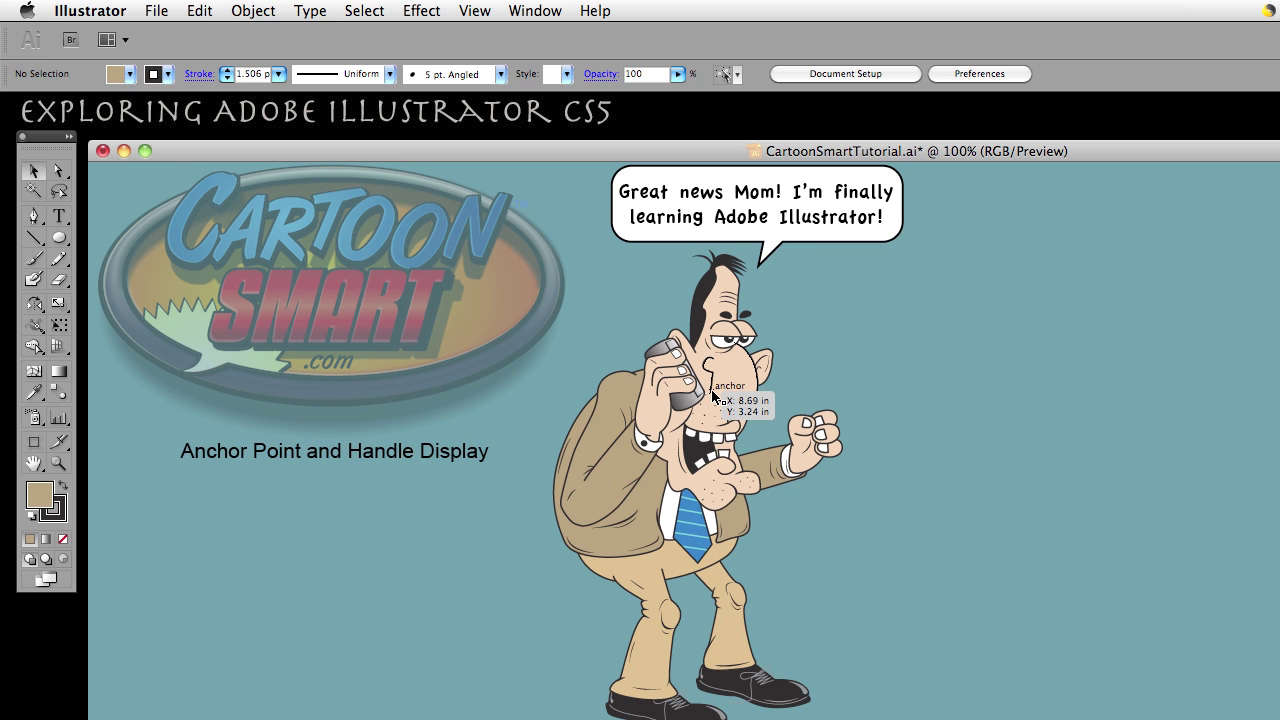
pyautogui.moveTo(667, 477)
pyautogui.mouseDown()
pyautogui.moveTo(656, 450)
pyautogui.moveTo(684, 464)
pyautogui.mouseUp()
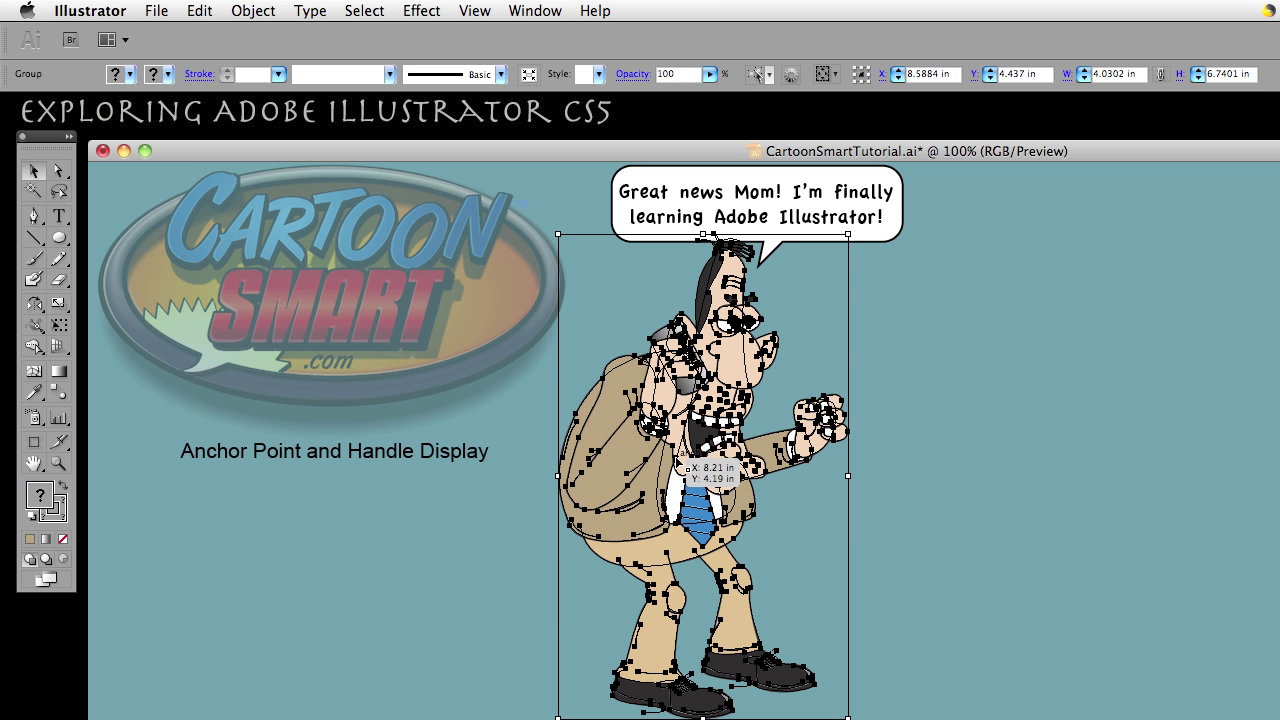
pyautogui.moveTo(319, 148); pyautogui.dragTo(359, 549)
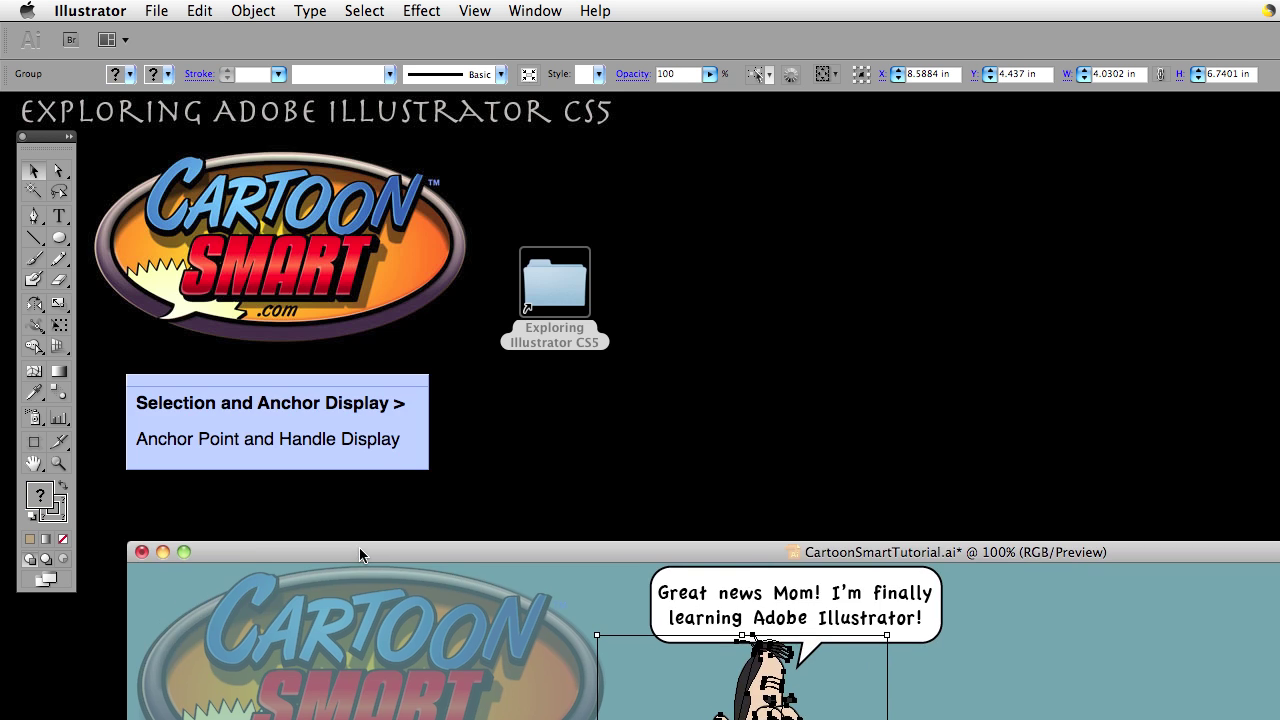
# Open anchor_point_and_handle_display.ai from the Exploring Illustrator CS5 folder in Finder.
pyautogui.doubleClick(557, 289)
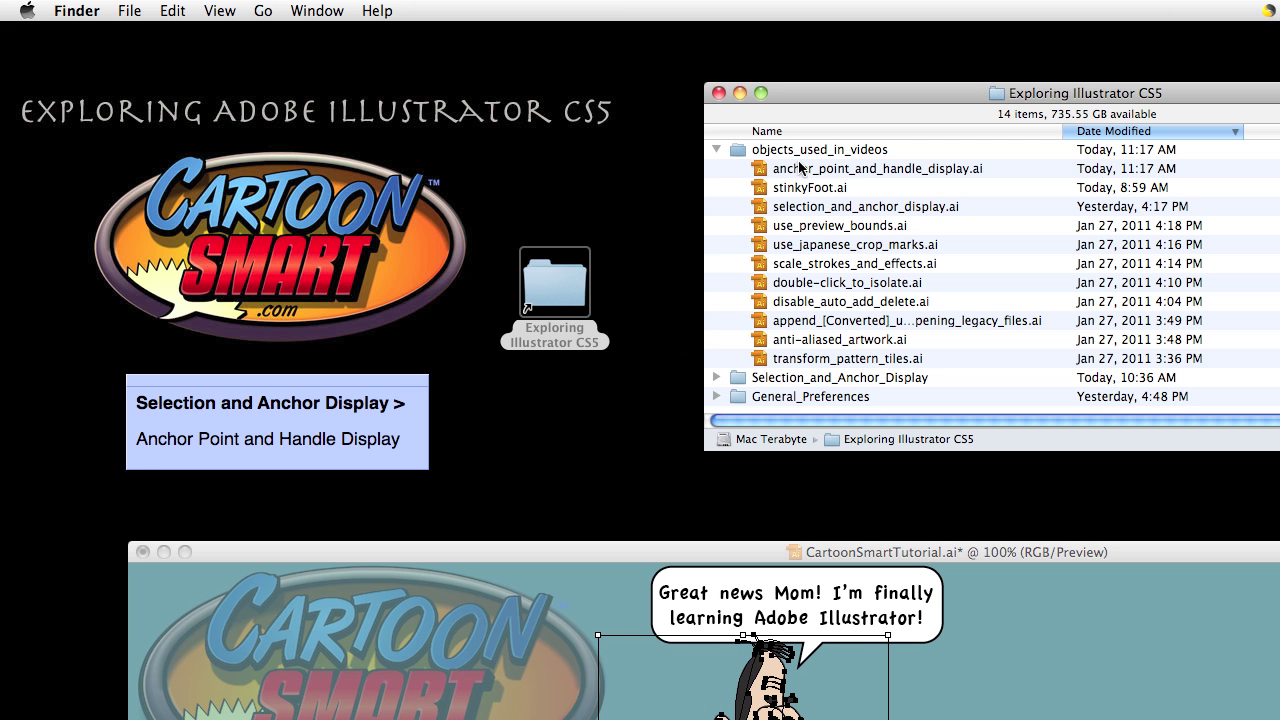
pyautogui.click(818, 172)
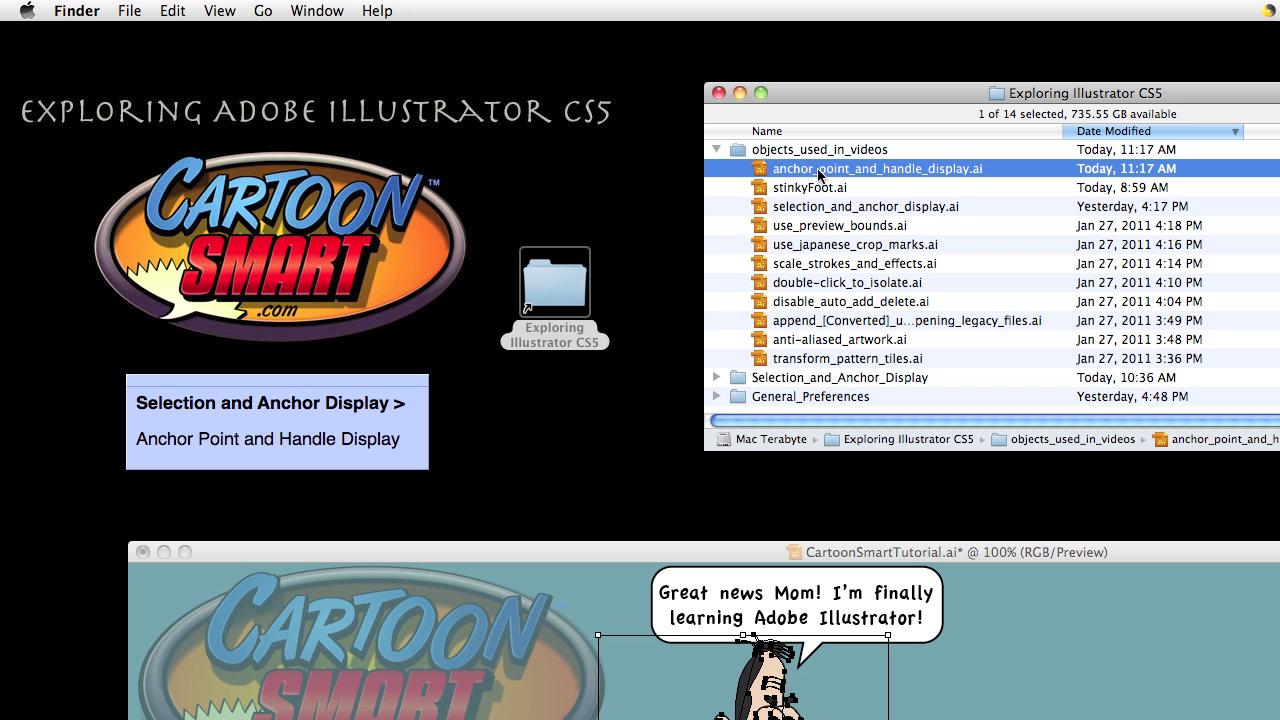
pyautogui.doubleClick(758, 175)
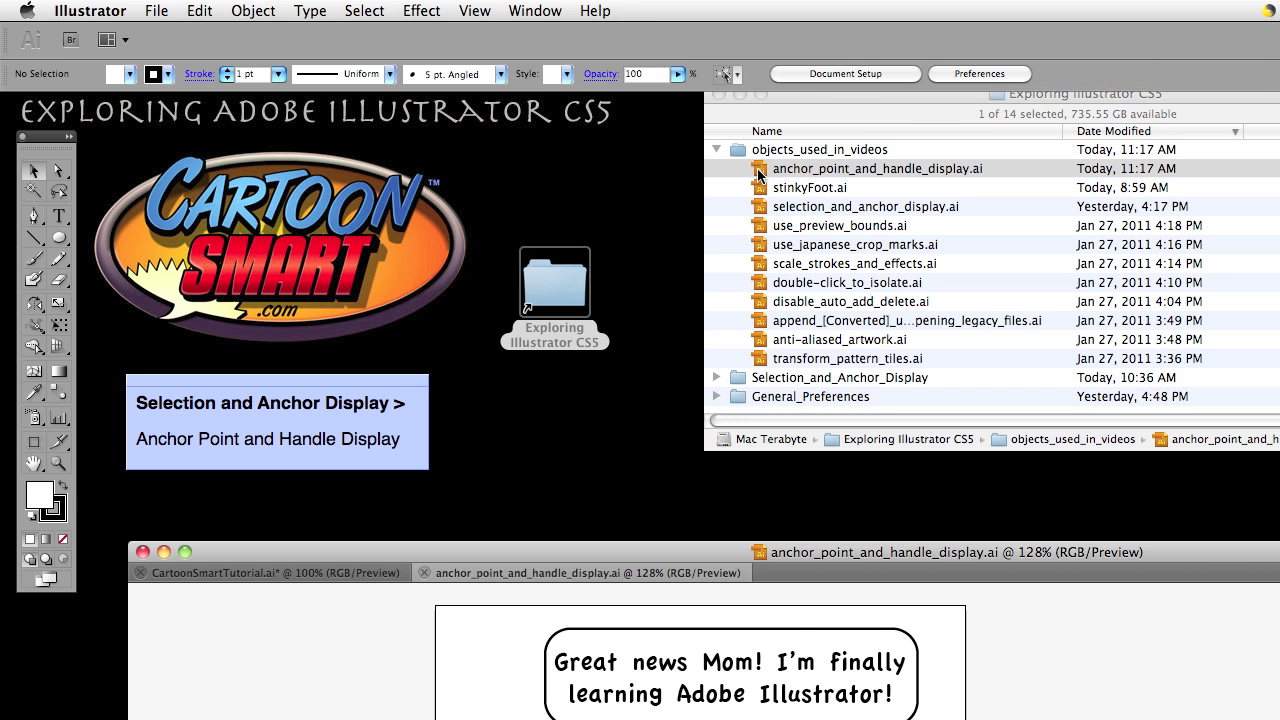
# Close the anchor_point_and_handle_display.ai document and bring the folder window forward.
pyautogui.moveTo(499, 552); pyautogui.dragTo(394, 149)
pyautogui.click(388, 147)
pyautogui.click(812, 127)
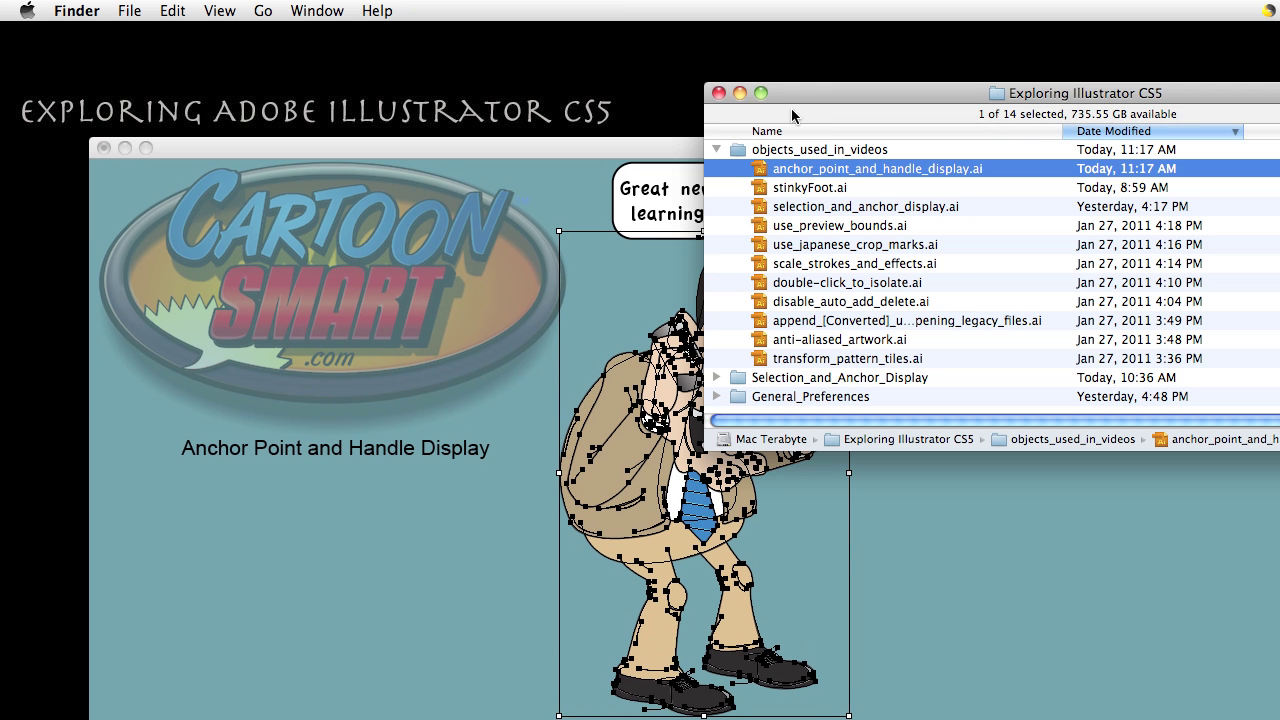
# Close the Finder folder window and deselect the cartoon character in Illustrator.
pyautogui.click(718, 94)
pyautogui.click(655, 140)
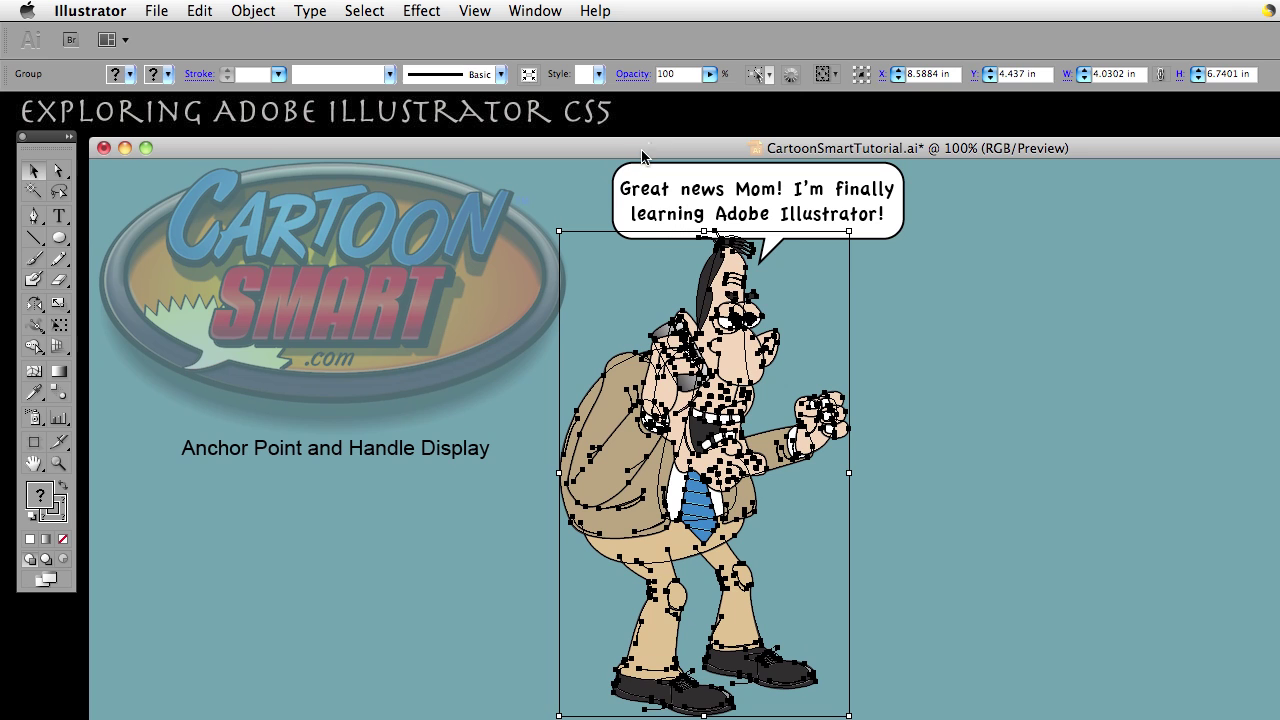
pyautogui.click(903, 322)
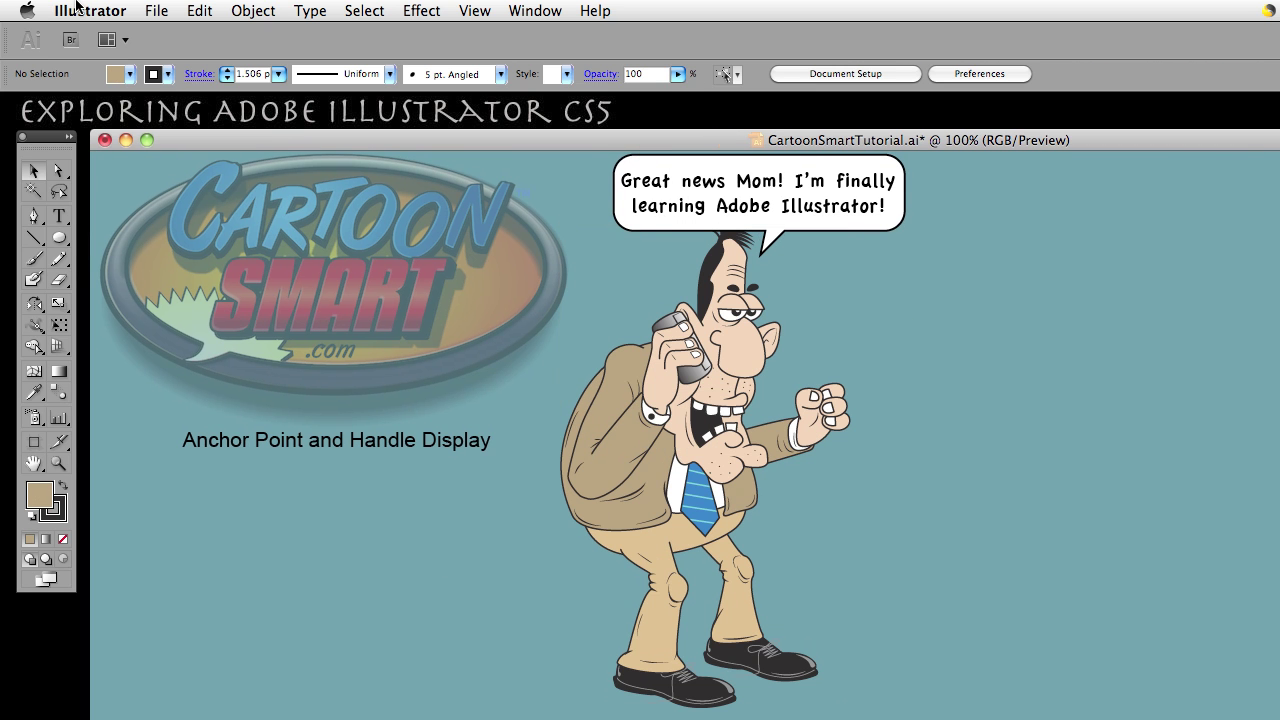
# Navigate the Illustrator menu to the Preferences submenu.
pyautogui.click(199, 11)
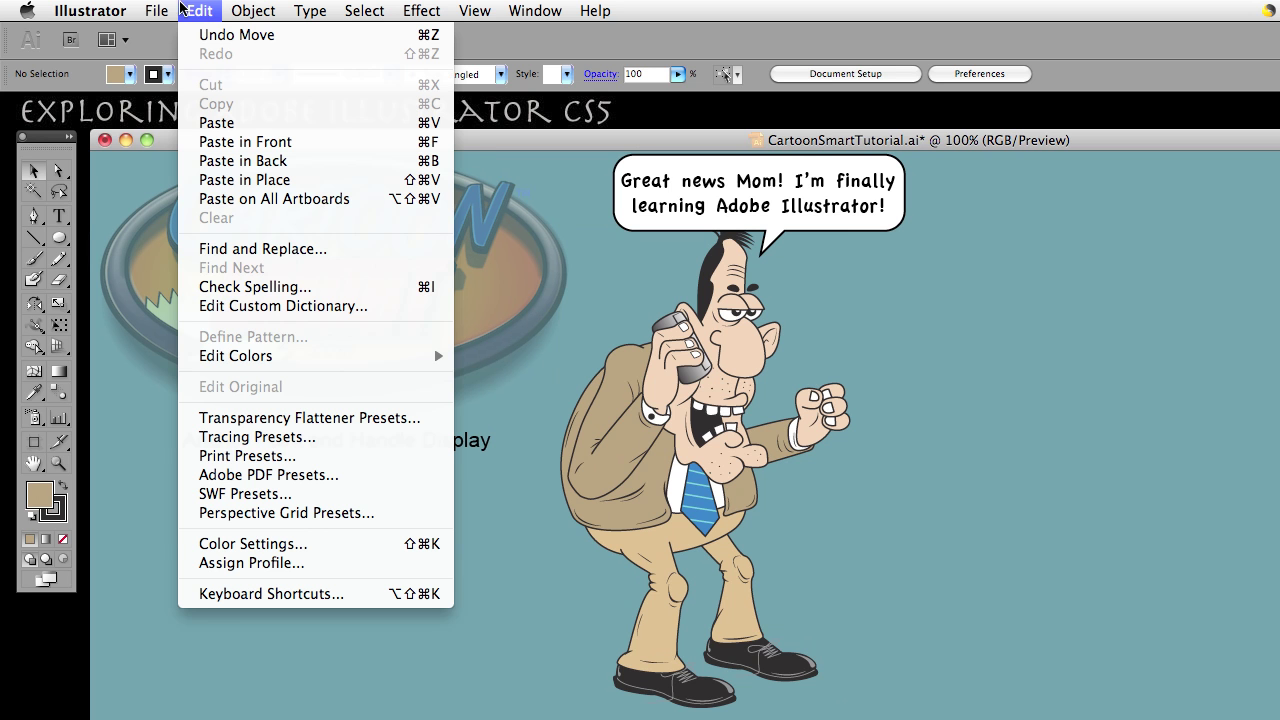
pyautogui.moveTo(92, 6)
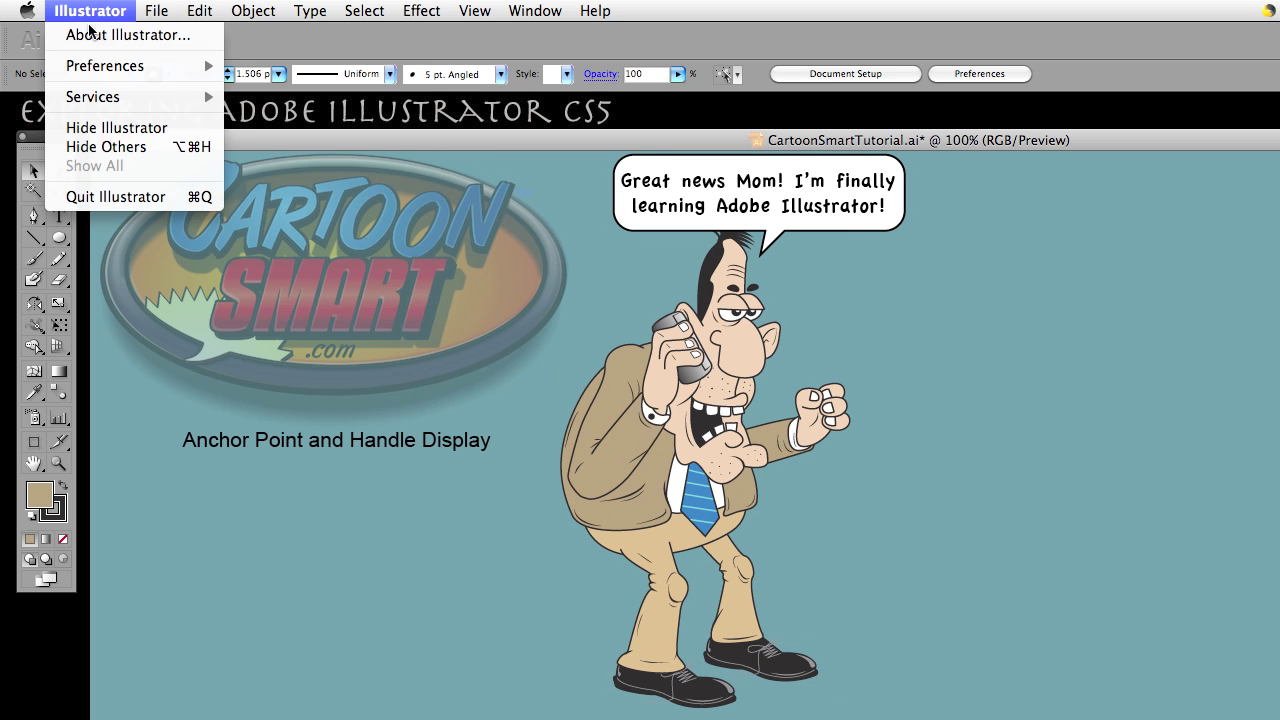
pyautogui.moveTo(90, 65)
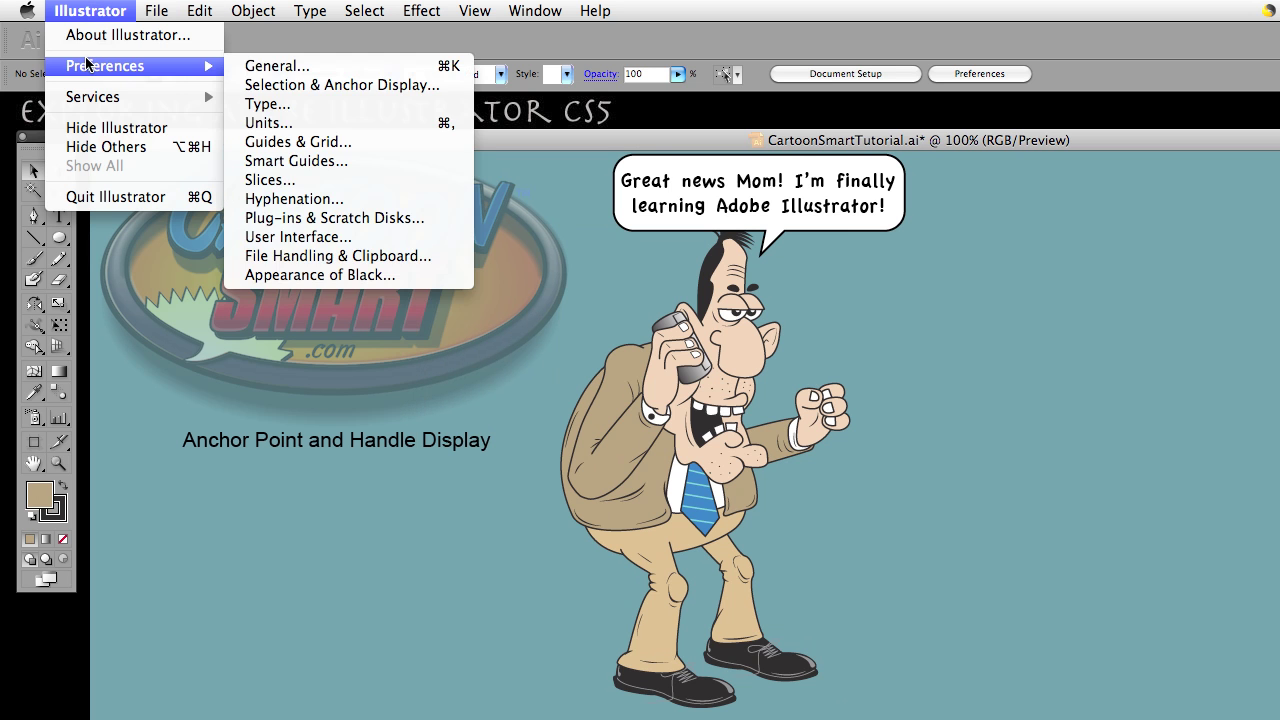
# In Selection & Anchor Display, enable handles for multiple selected anchors and choose the largest anchor and handle styles.
pyautogui.click(330, 88)
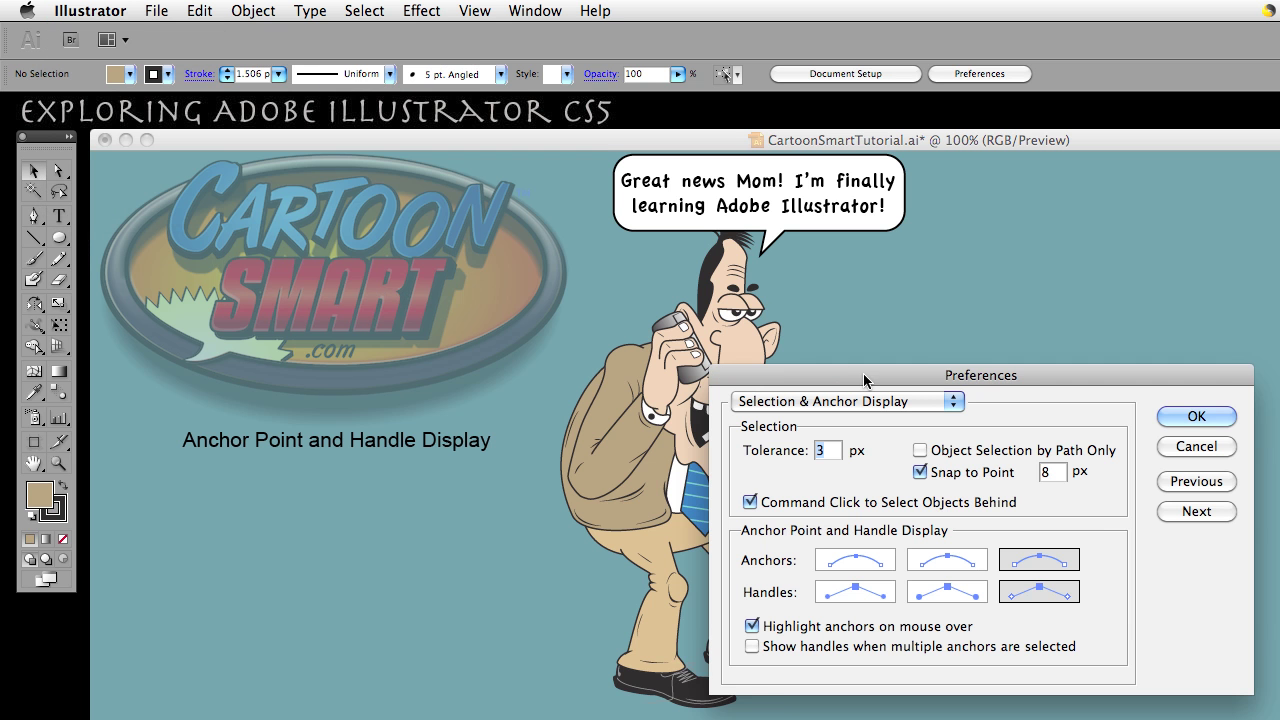
pyautogui.moveTo(855, 377); pyautogui.dragTo(312, 353)
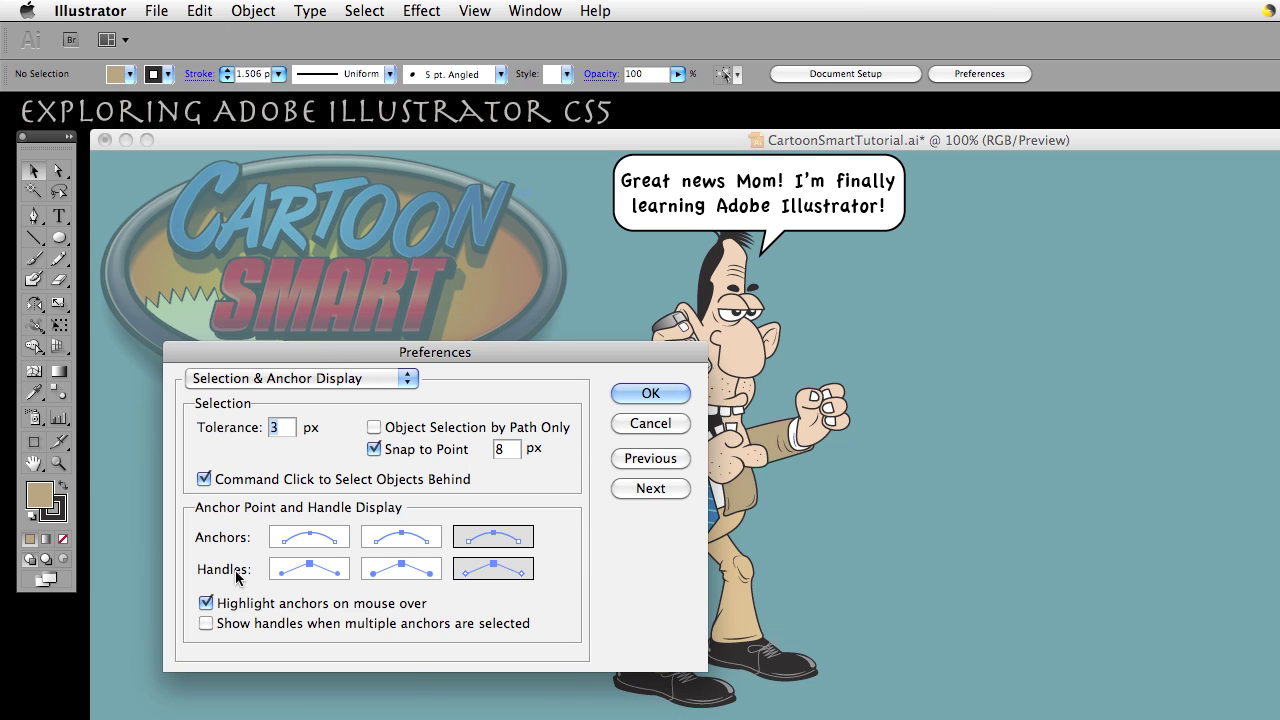
pyautogui.click(206, 623)
pyautogui.click(315, 539)
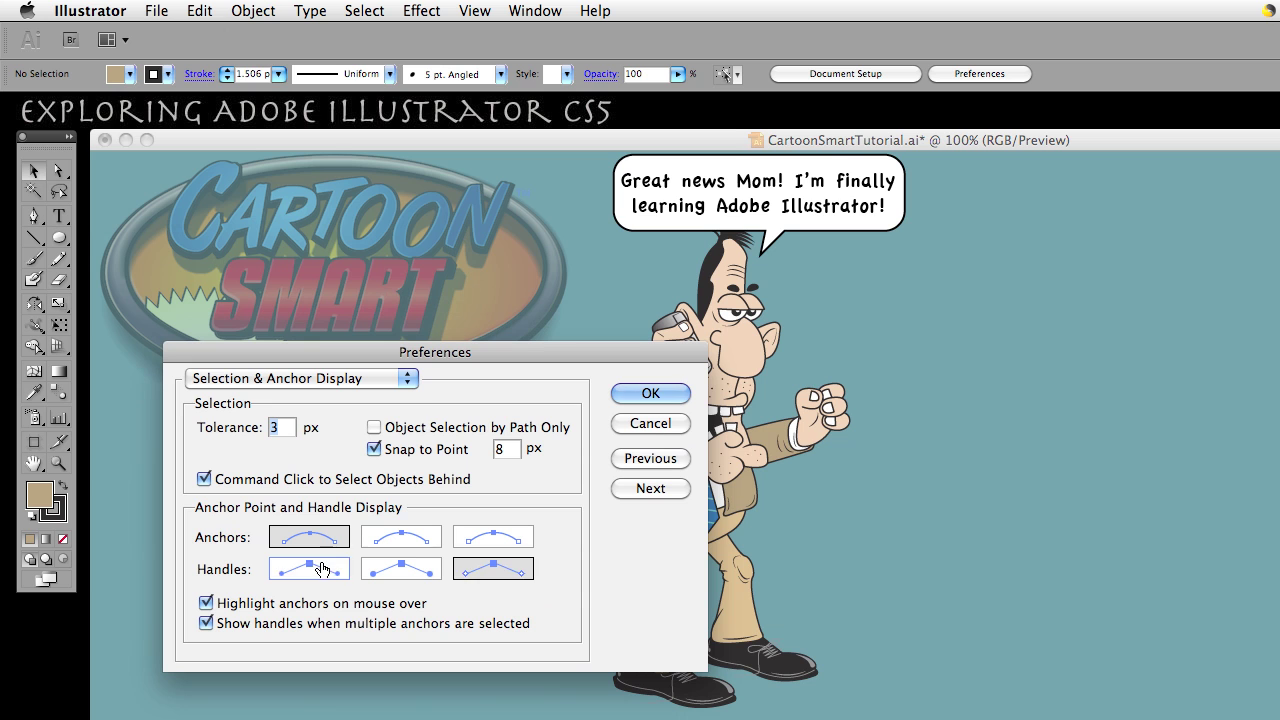
pyautogui.click(321, 569)
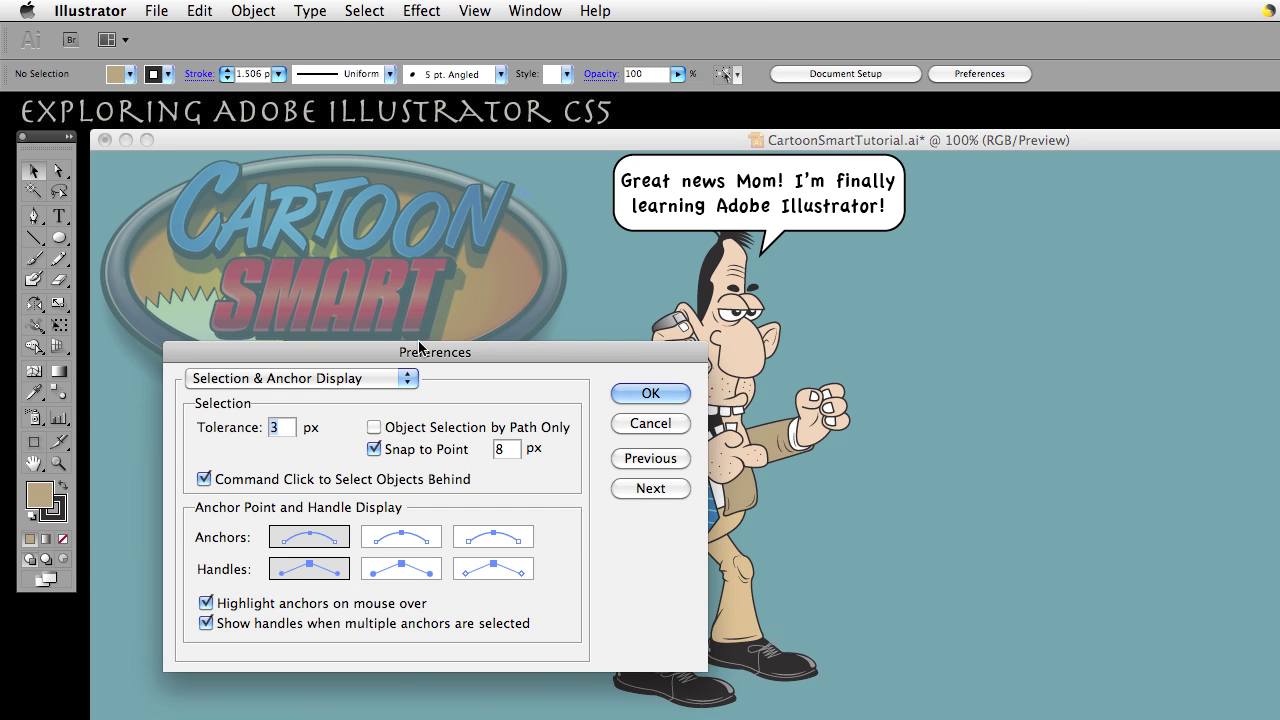
pyautogui.moveTo(418, 350); pyautogui.dragTo(375, 377)
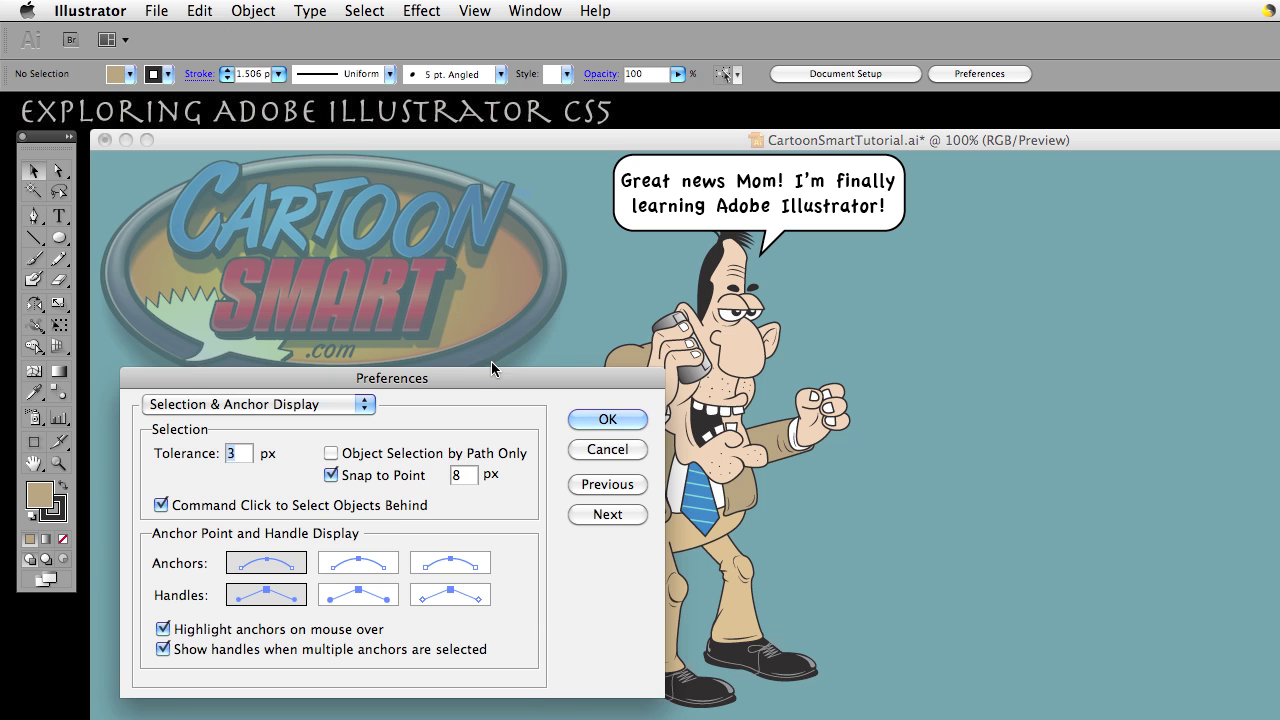
pyautogui.moveTo(491, 373); pyautogui.dragTo(487, 376)
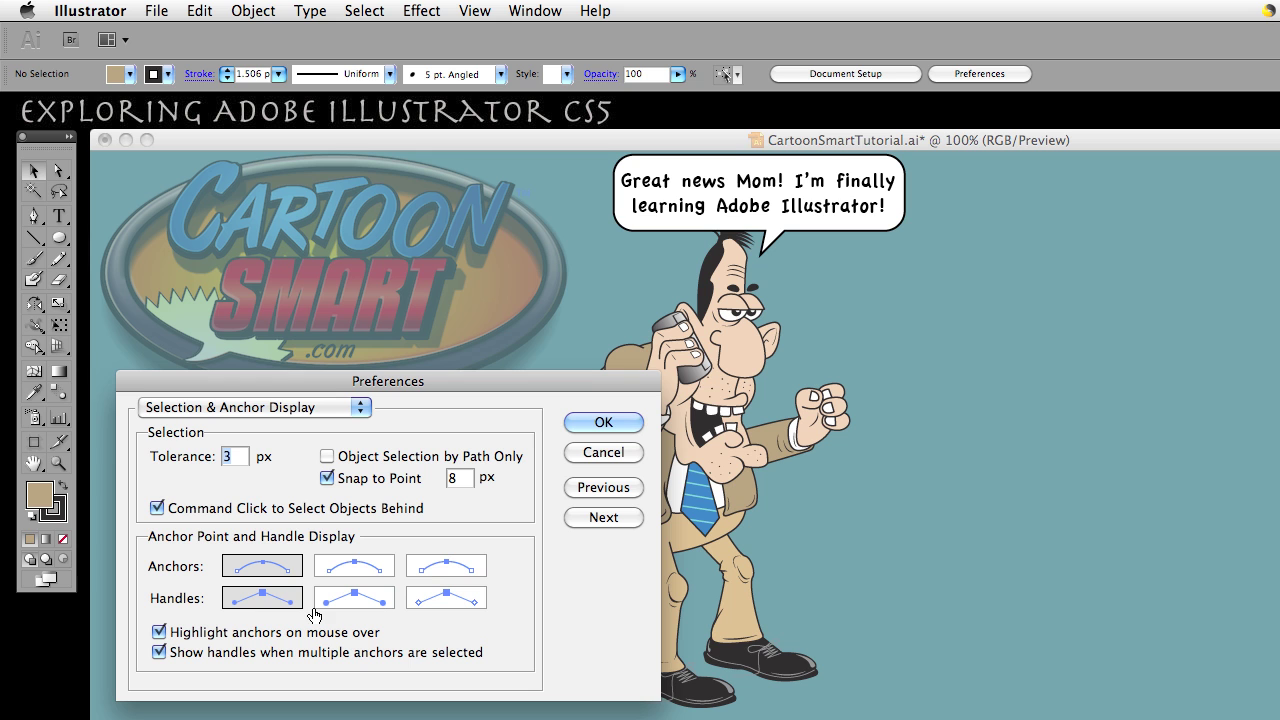
# Apply the new display settings and draw an ellipse below the caption text.
pyautogui.click(604, 423)
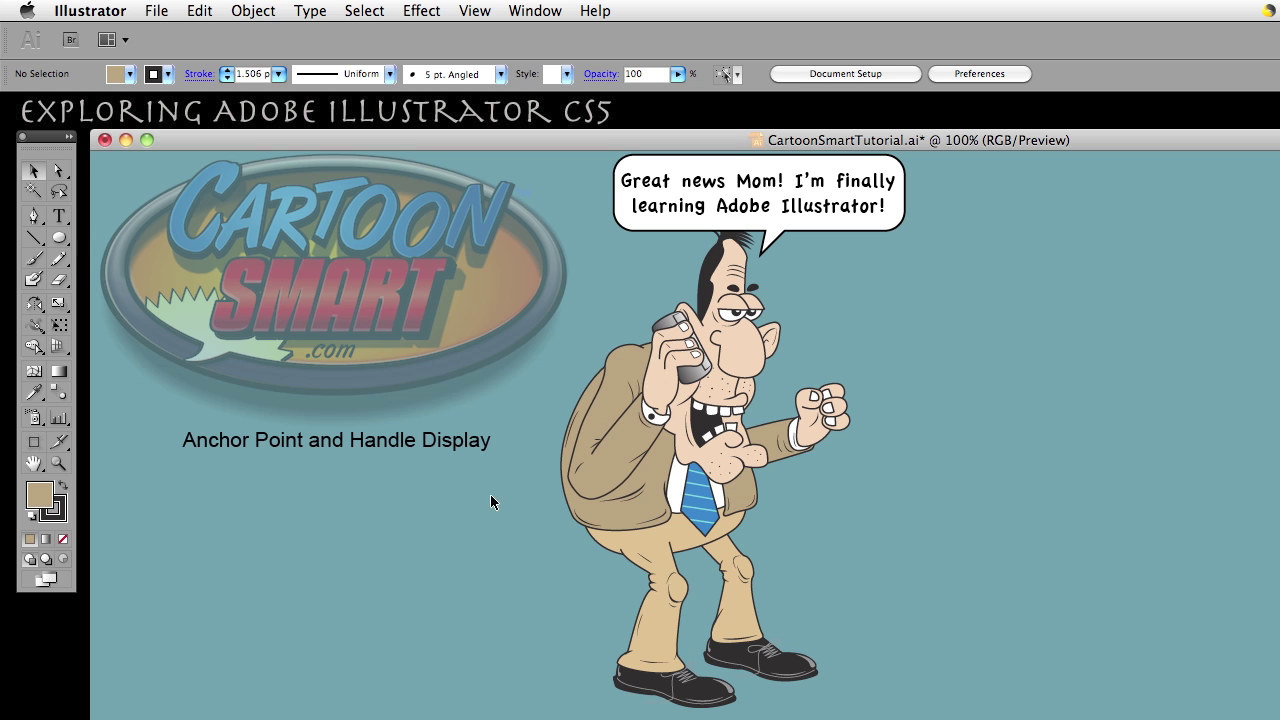
pyautogui.click(59, 238)
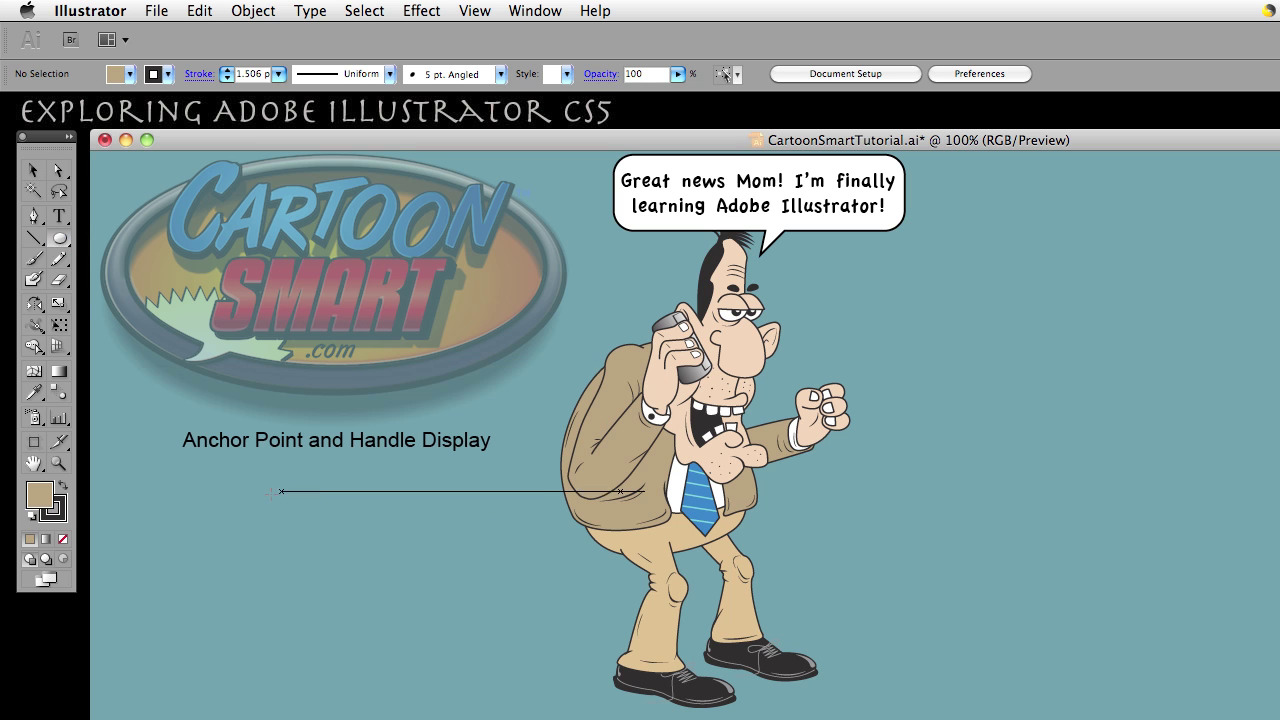
pyautogui.moveTo(218, 500); pyautogui.dragTo(453, 680)
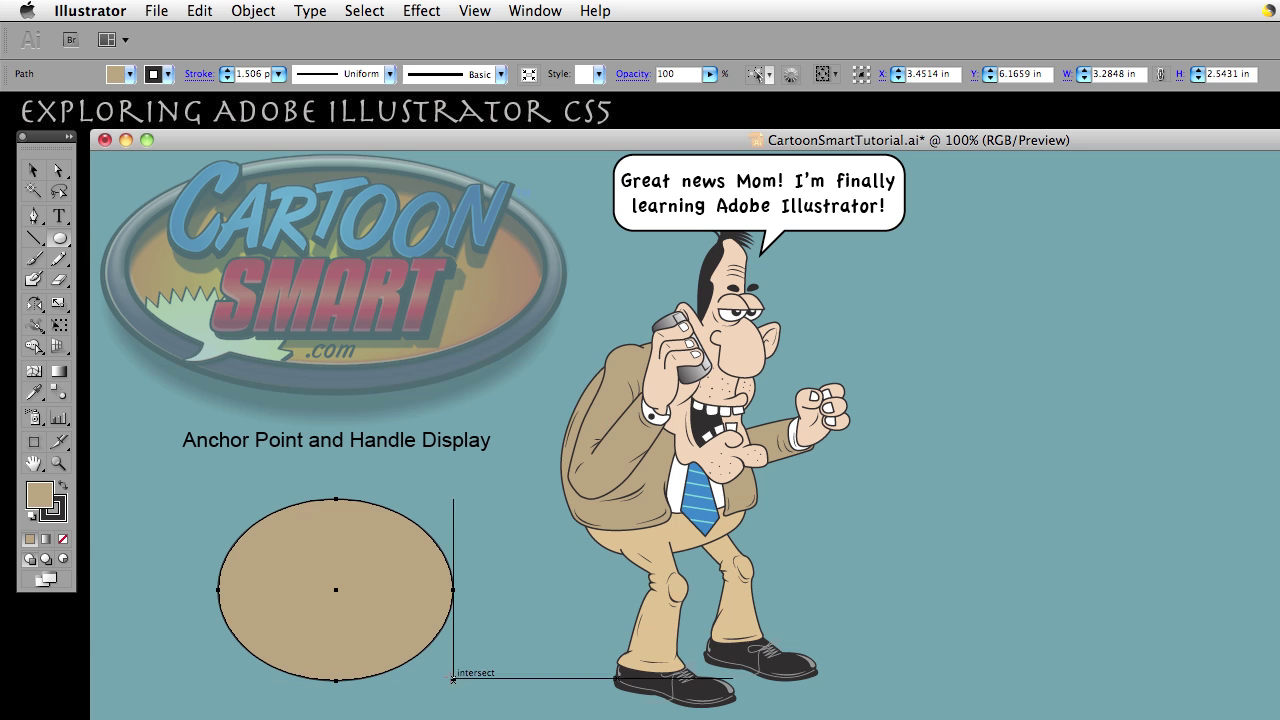
# Deselect the ellipse and select the jacket's arm path with Direct Selection to show its anchors.
pyautogui.click(35, 173)
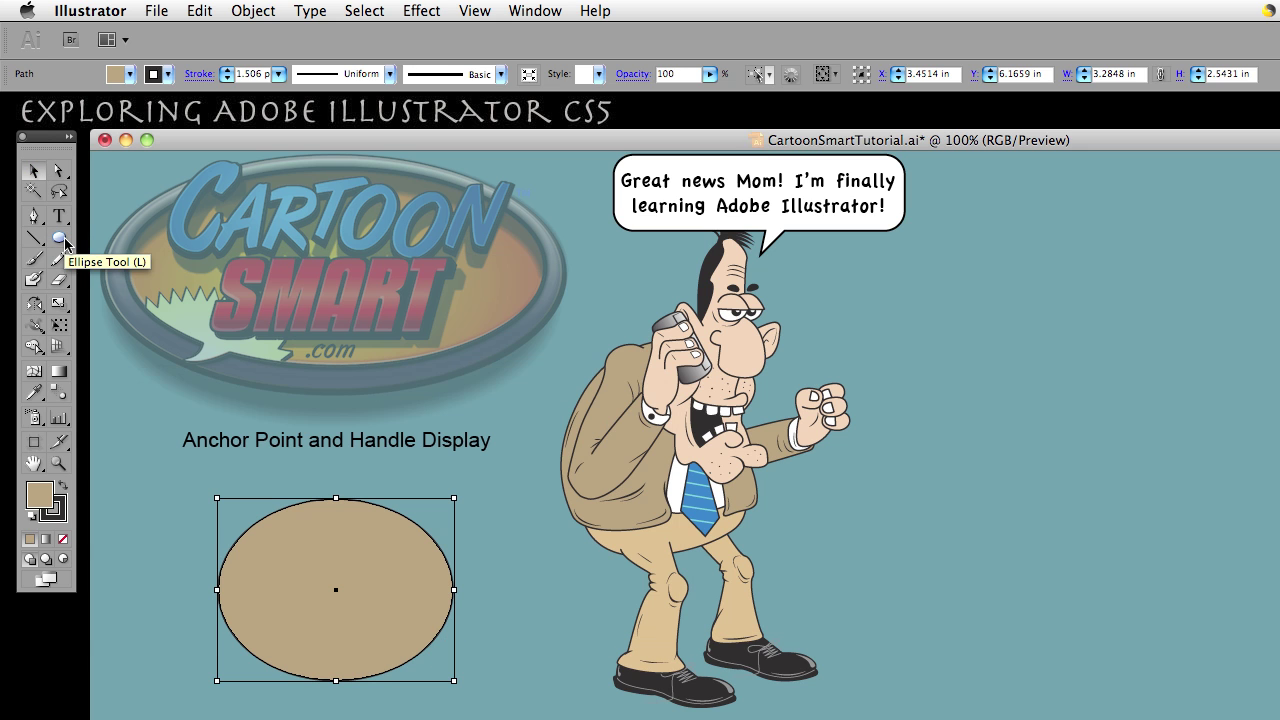
pyautogui.click(526, 614)
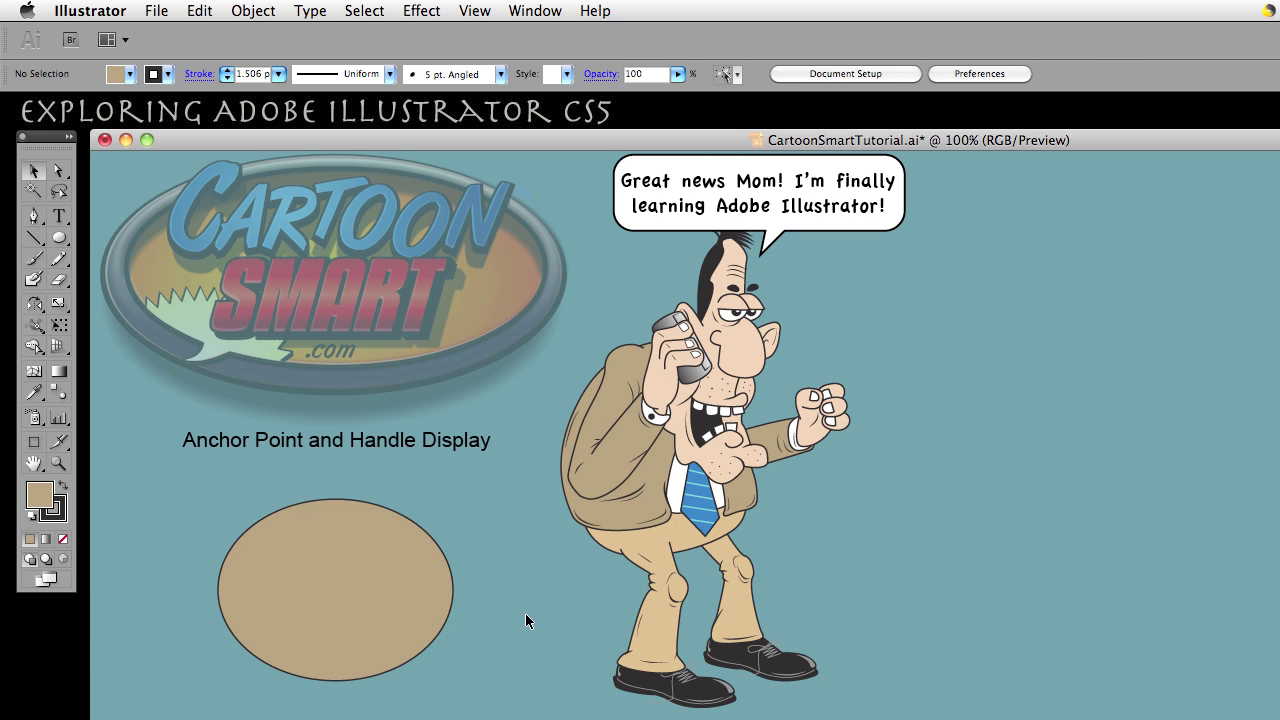
pyautogui.click(60, 172)
pyautogui.click(632, 350)
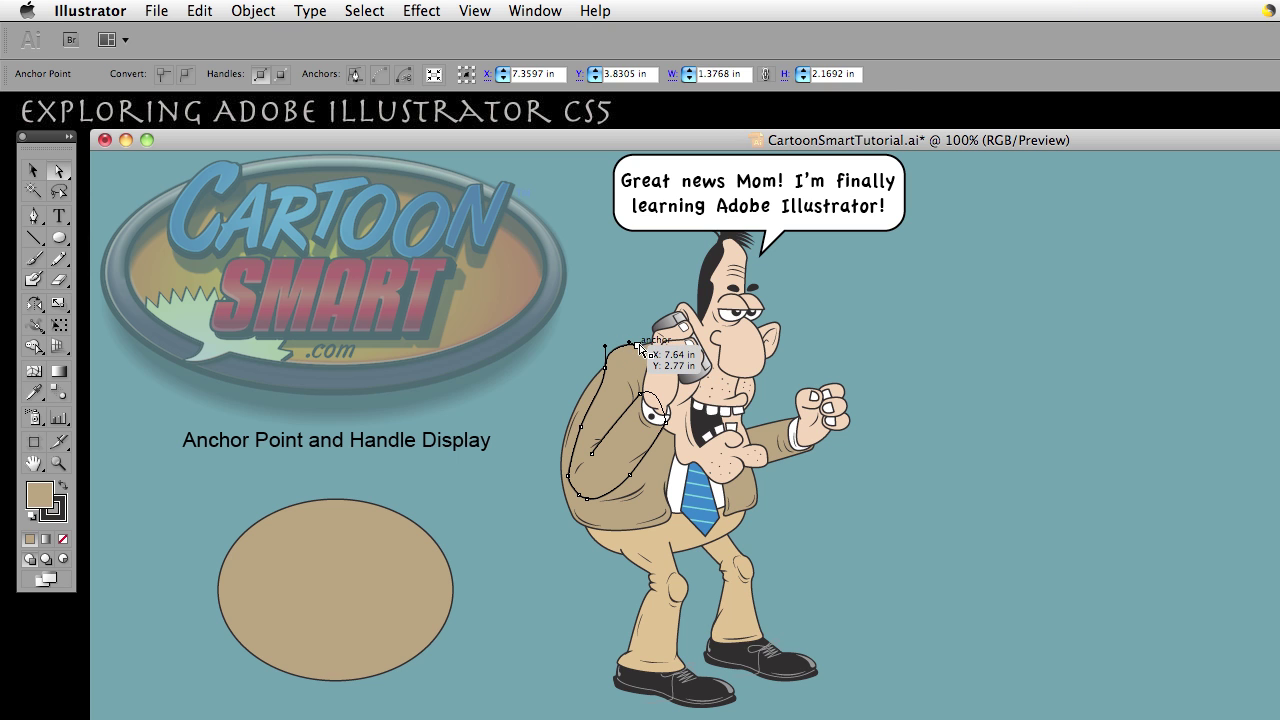
# Select the arm path's top anchor and zoom in on the character's head and shoulder.
pyautogui.click(640, 347)
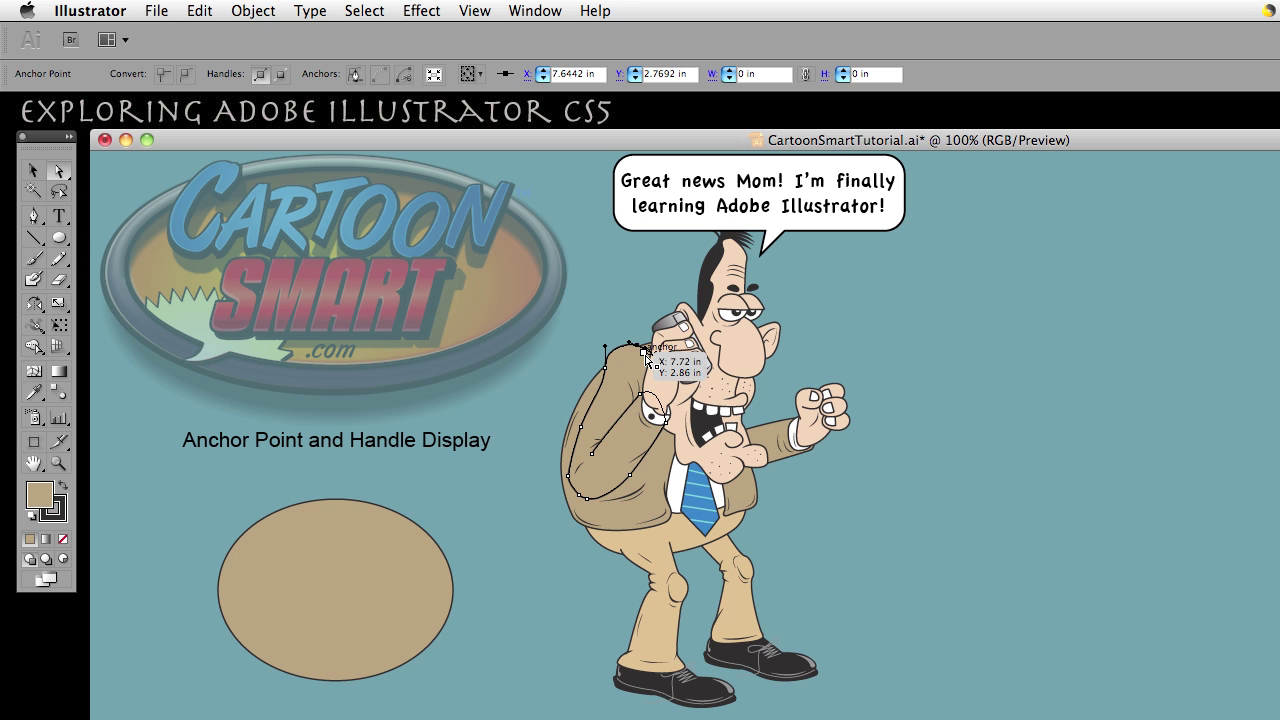
pyautogui.press('z')
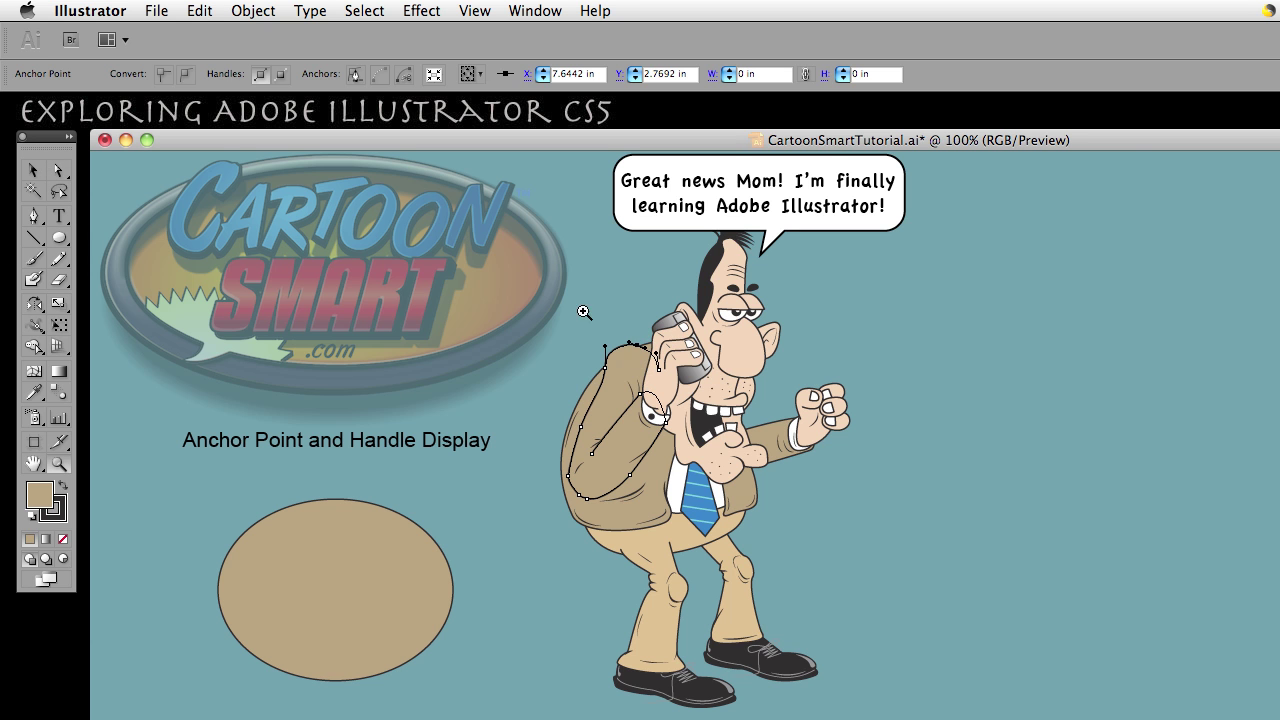
pyautogui.moveTo(473, 293); pyautogui.dragTo(866, 554)
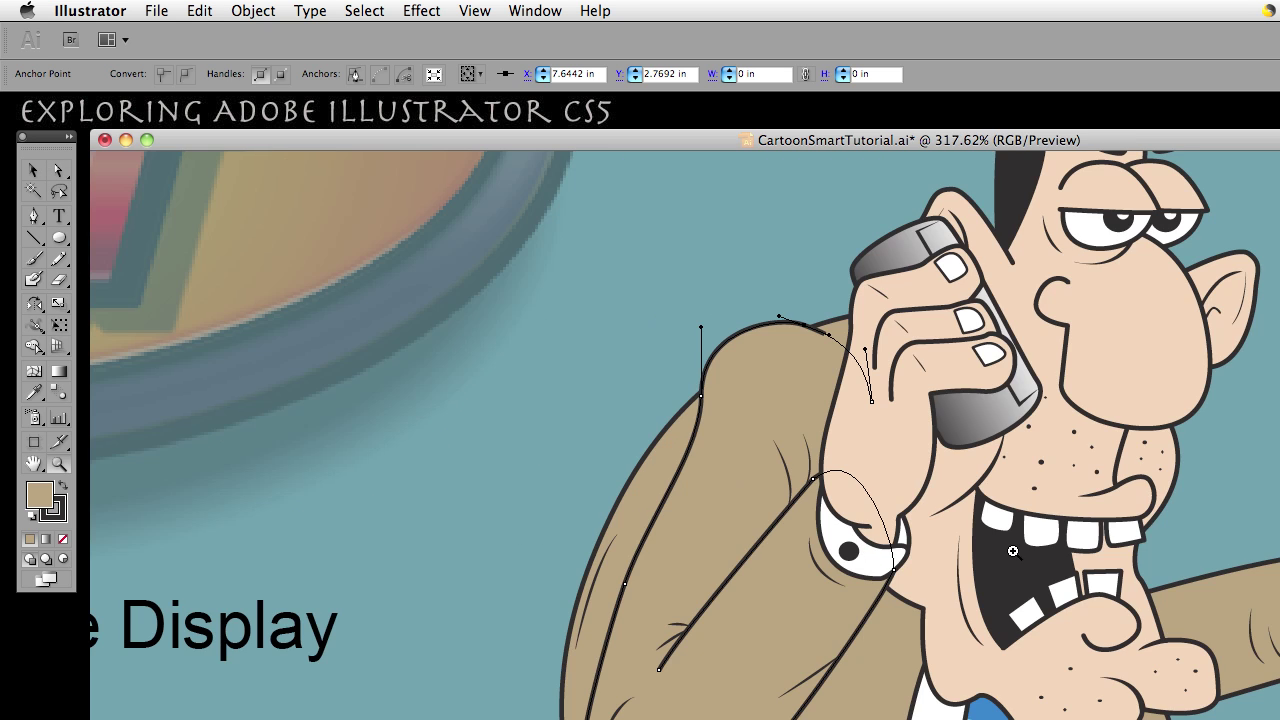
pyautogui.moveTo(1017, 484); pyautogui.dragTo(768, 523)
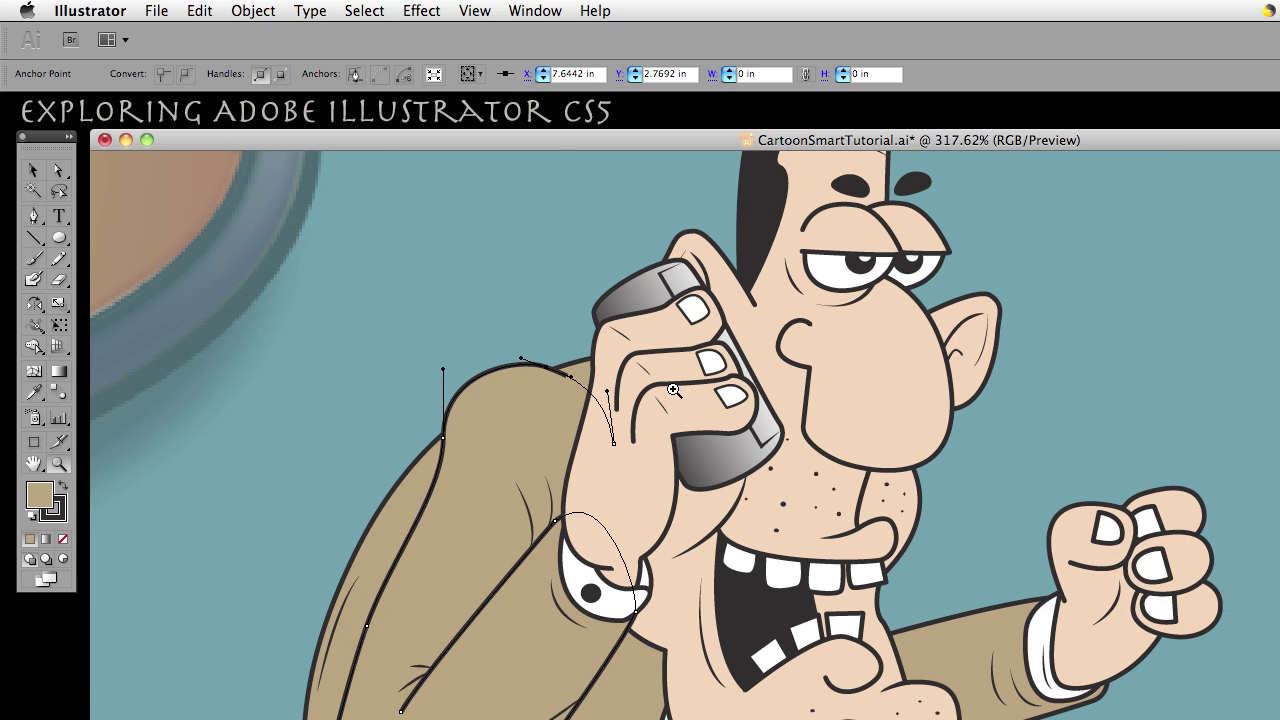
# Select the shoulder path's left and top anchors with Direct Selection to reveal their handles.
pyautogui.click(58, 172)
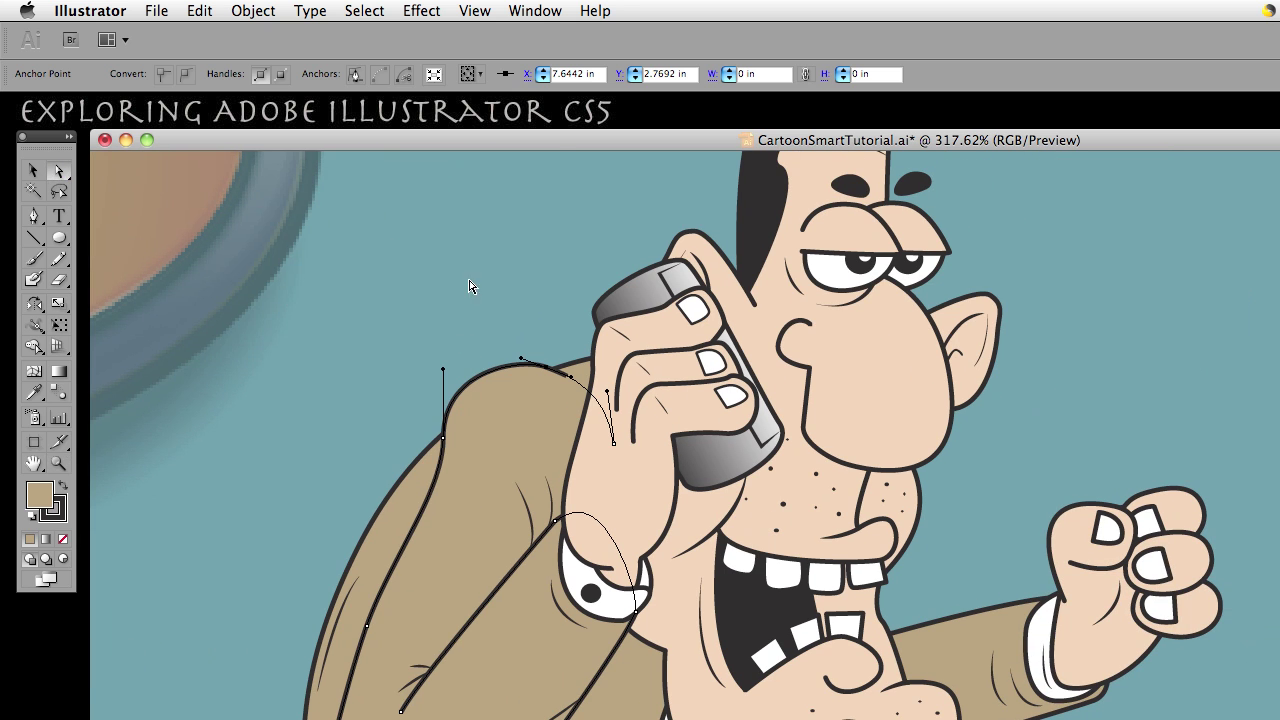
pyautogui.click(445, 438)
pyautogui.click(548, 370)
pyautogui.click(447, 440)
# Set Layer 2's layer colour to Gold, then reselect an anchor on the shoulder path.
pyautogui.press('F7')
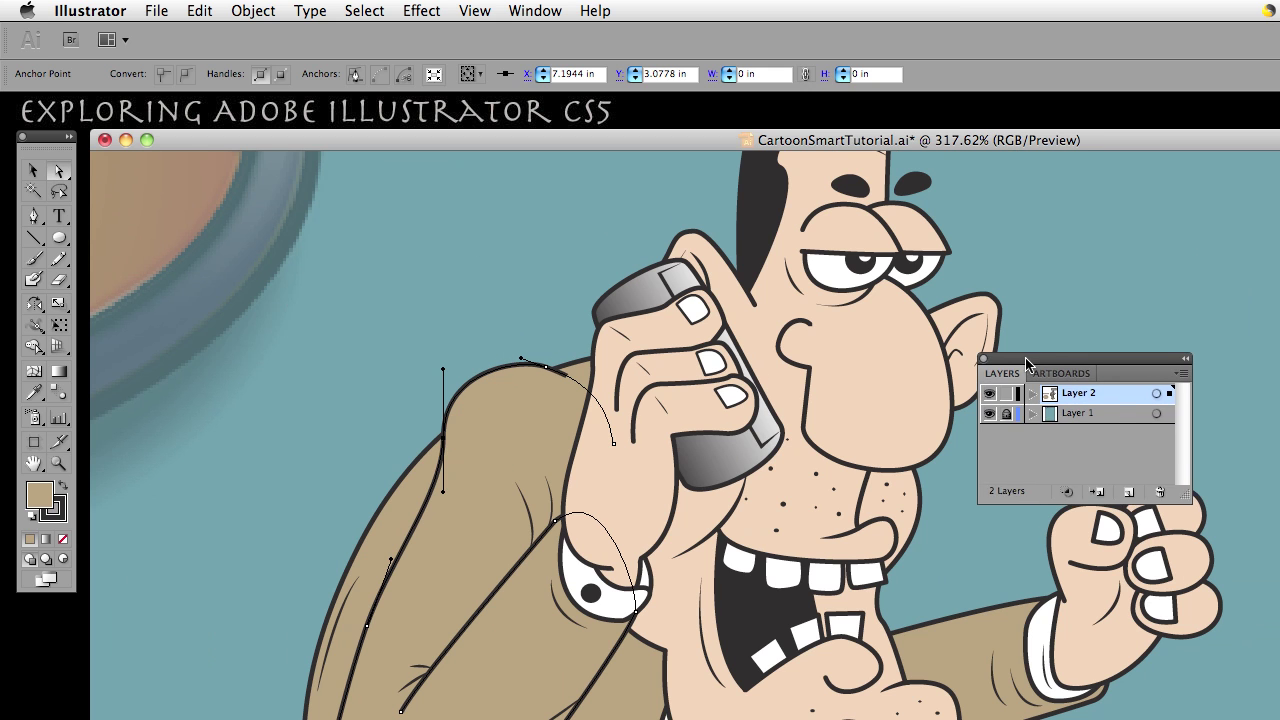
pyautogui.doubleClick(1107, 376)
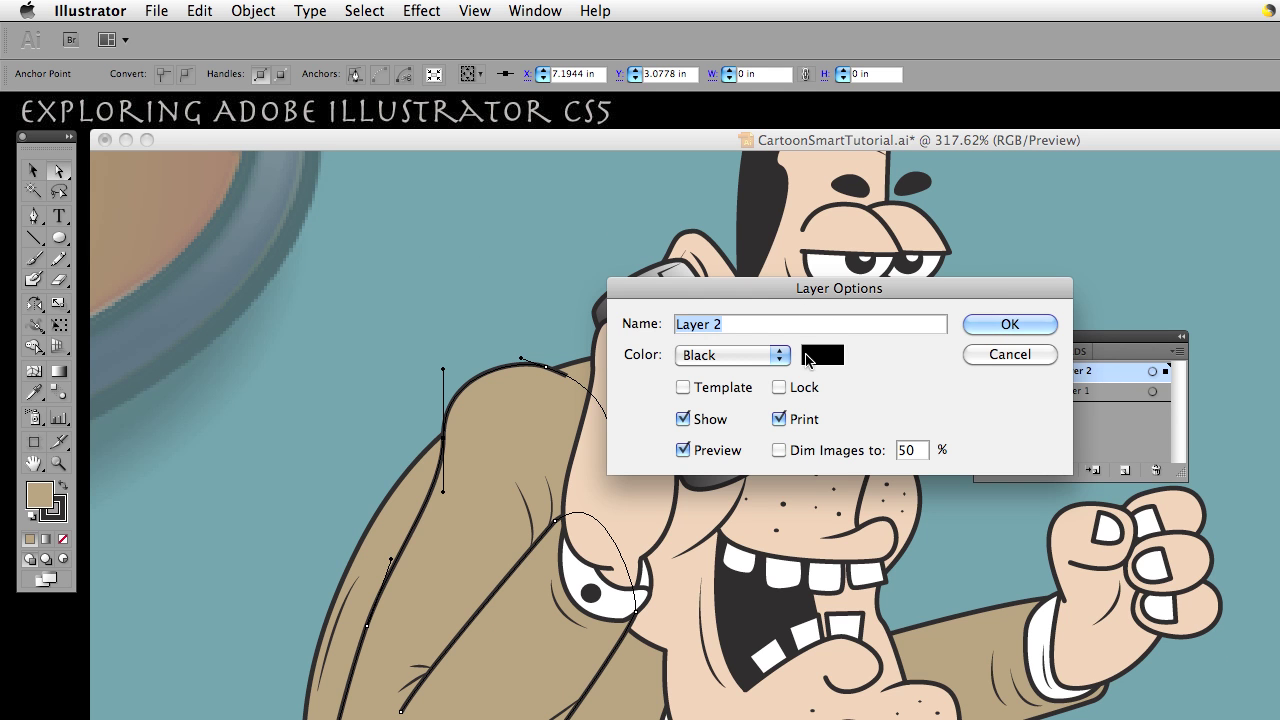
pyautogui.click(743, 361)
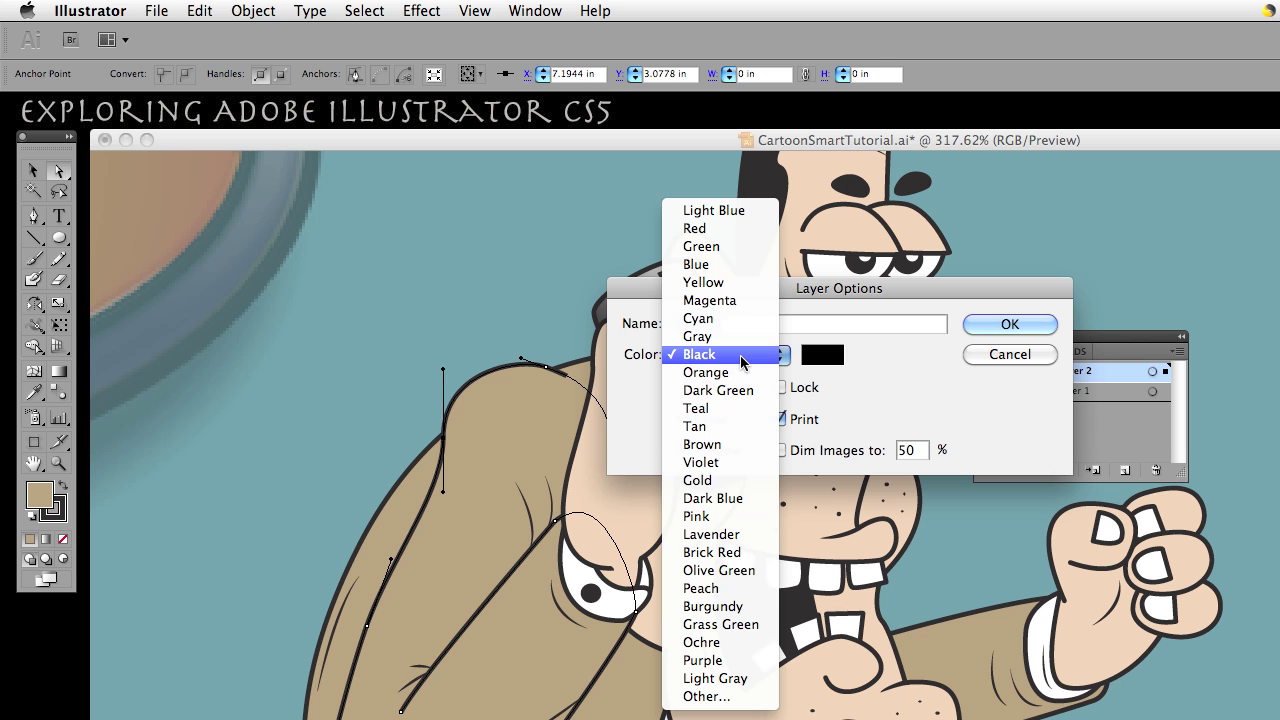
pyautogui.click(722, 481)
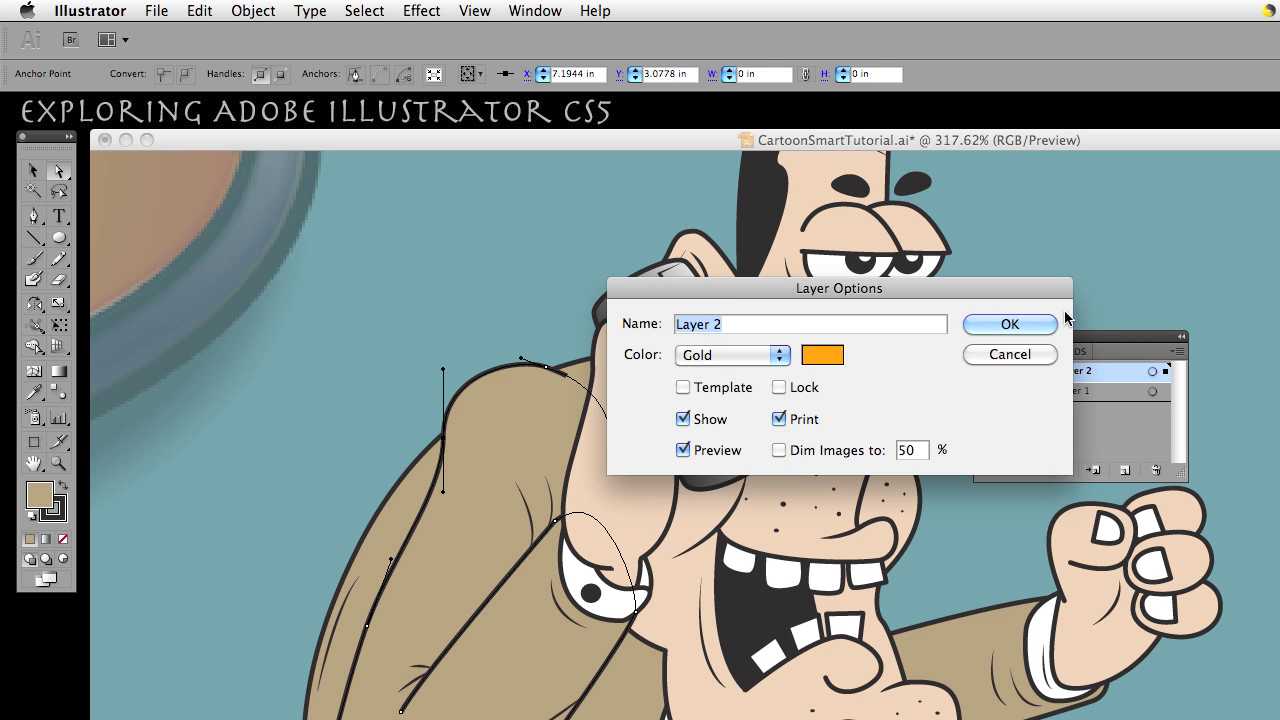
pyautogui.click(1009, 325)
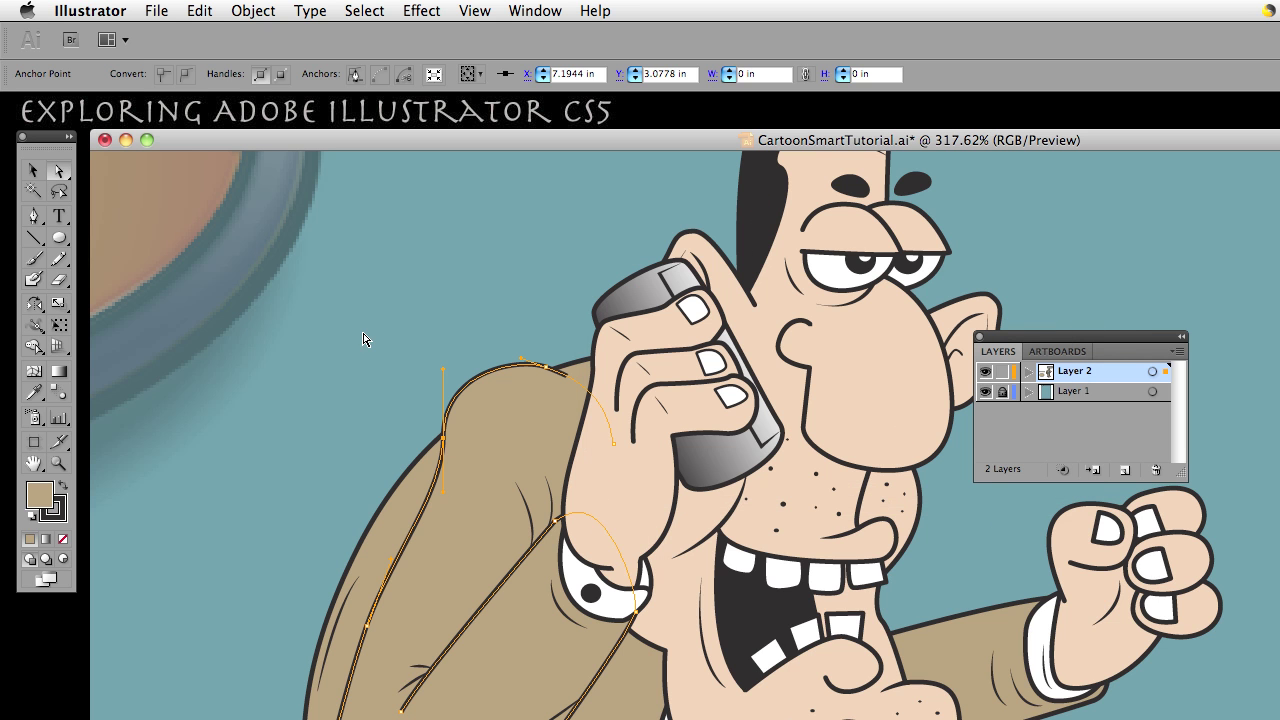
pyautogui.click(374, 330)
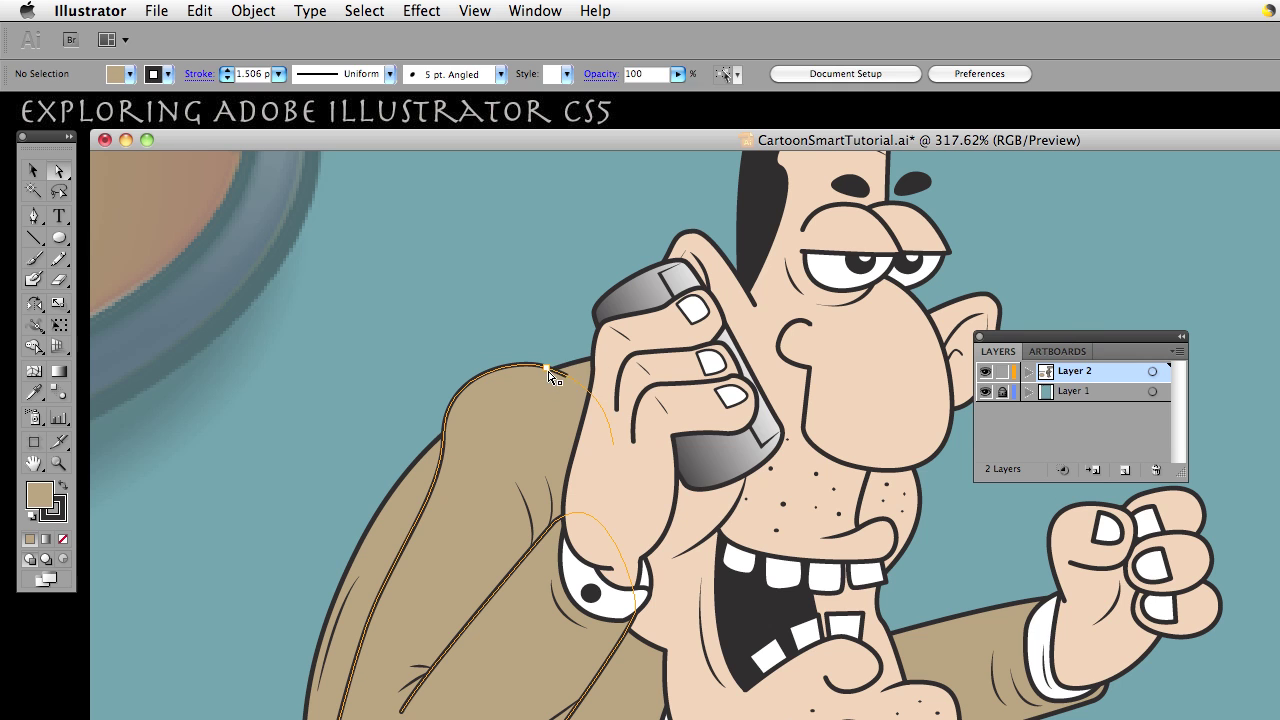
pyautogui.click(547, 369)
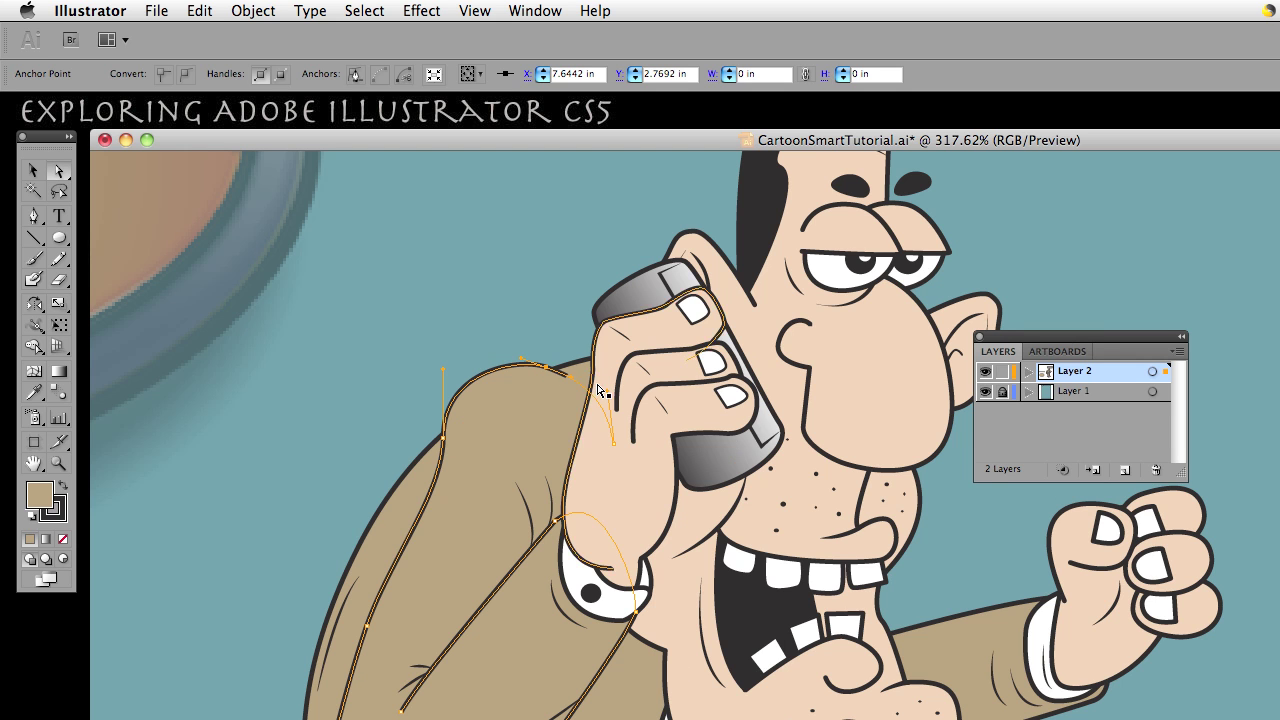
# Switch the anchor display to the second, larger style in Selection & Anchor Display preferences.
pyautogui.click(100, 11)
pyautogui.moveTo(103, 70)
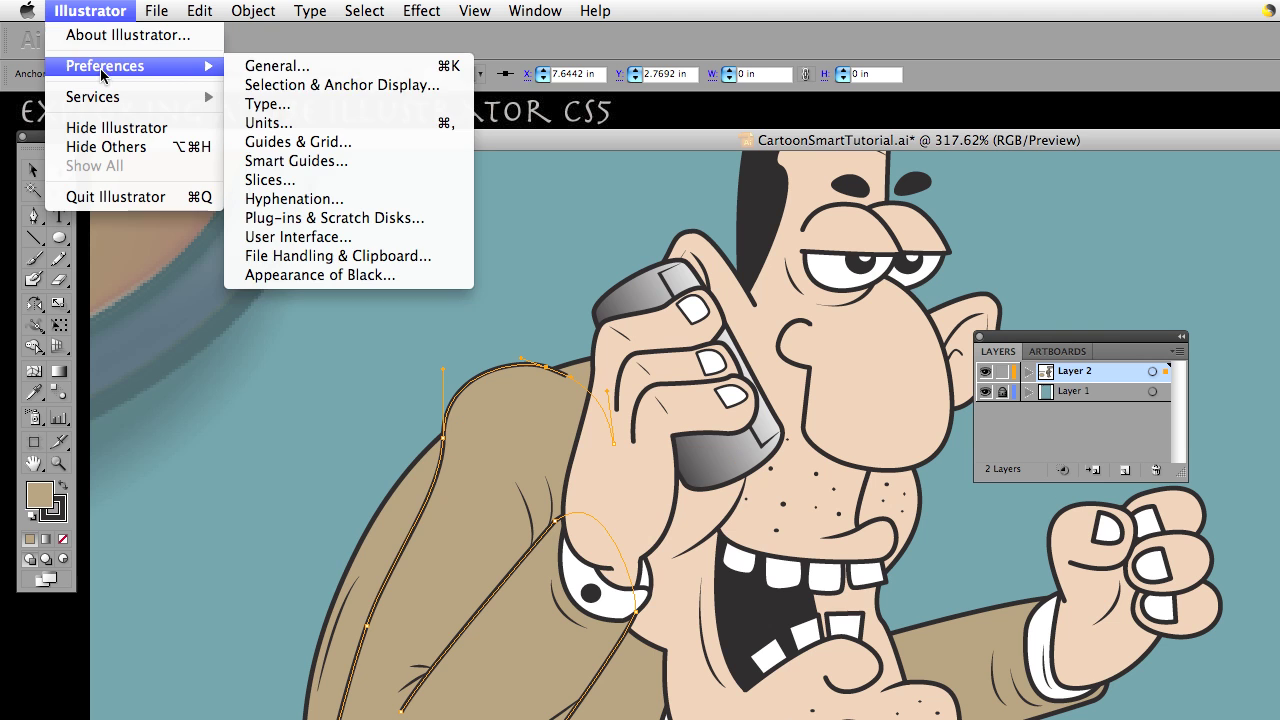
pyautogui.click(265, 84)
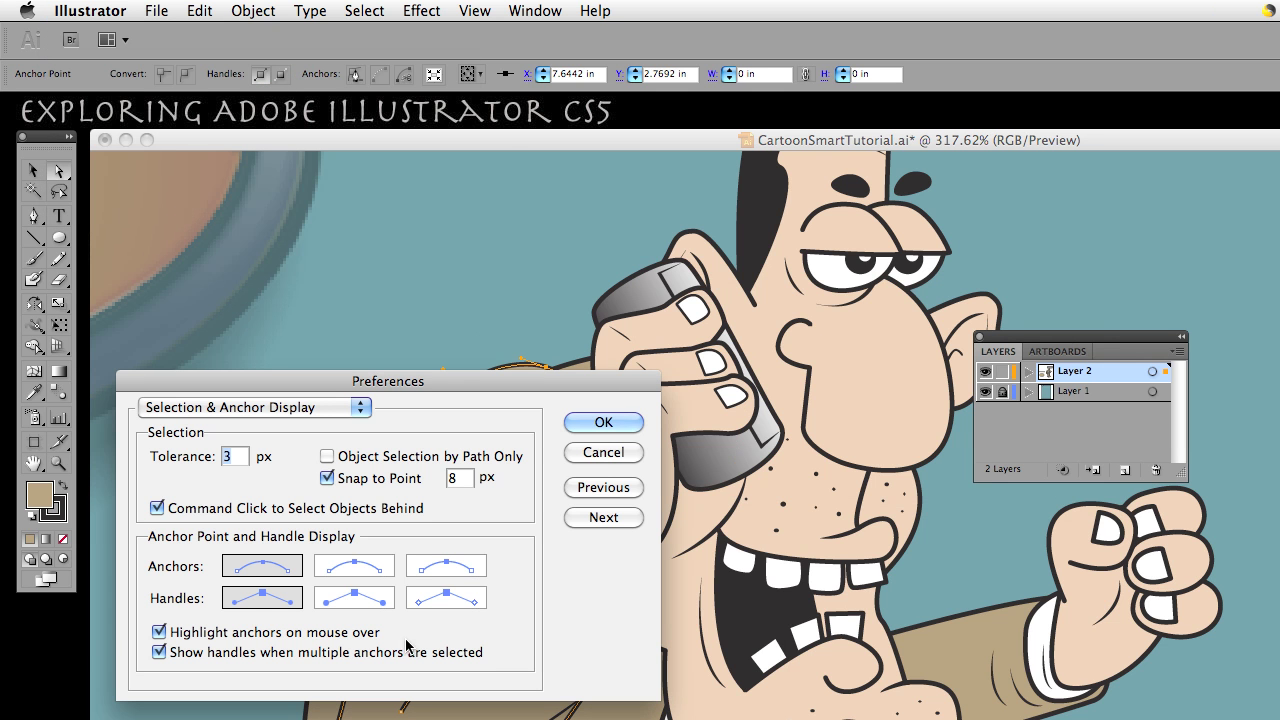
pyautogui.click(352, 568)
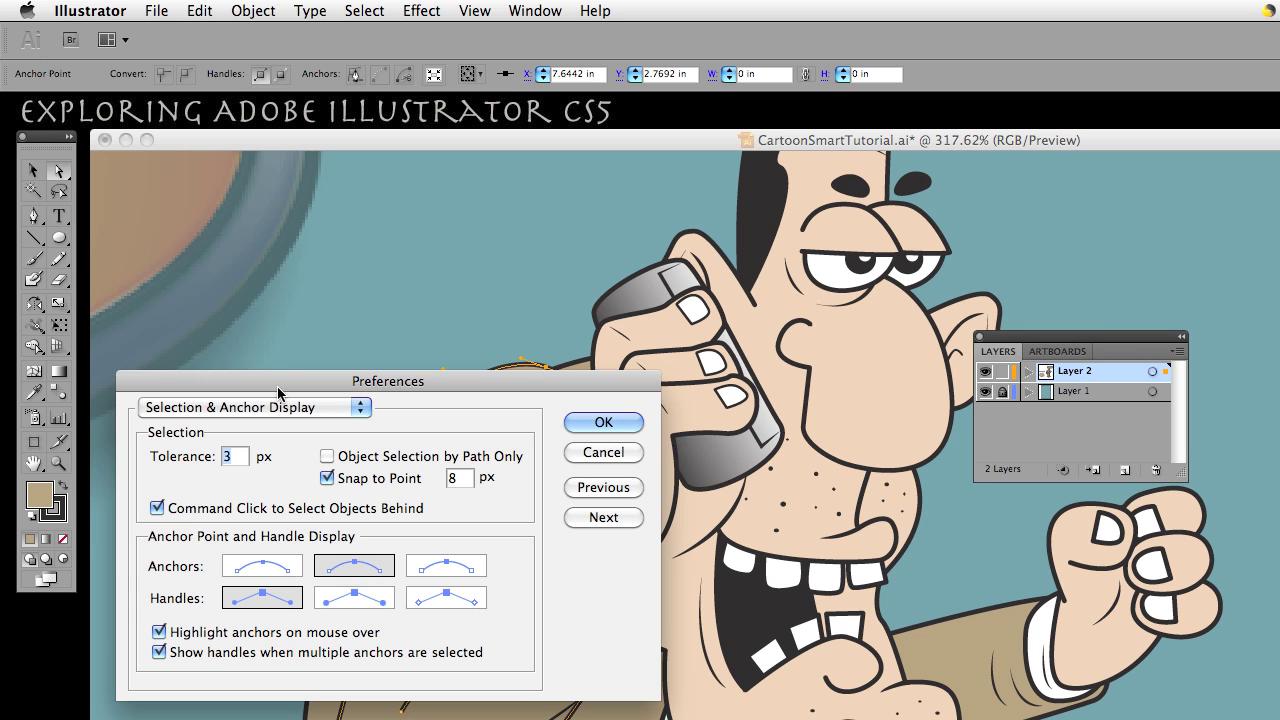
pyautogui.moveTo(268, 380); pyautogui.dragTo(795, 273)
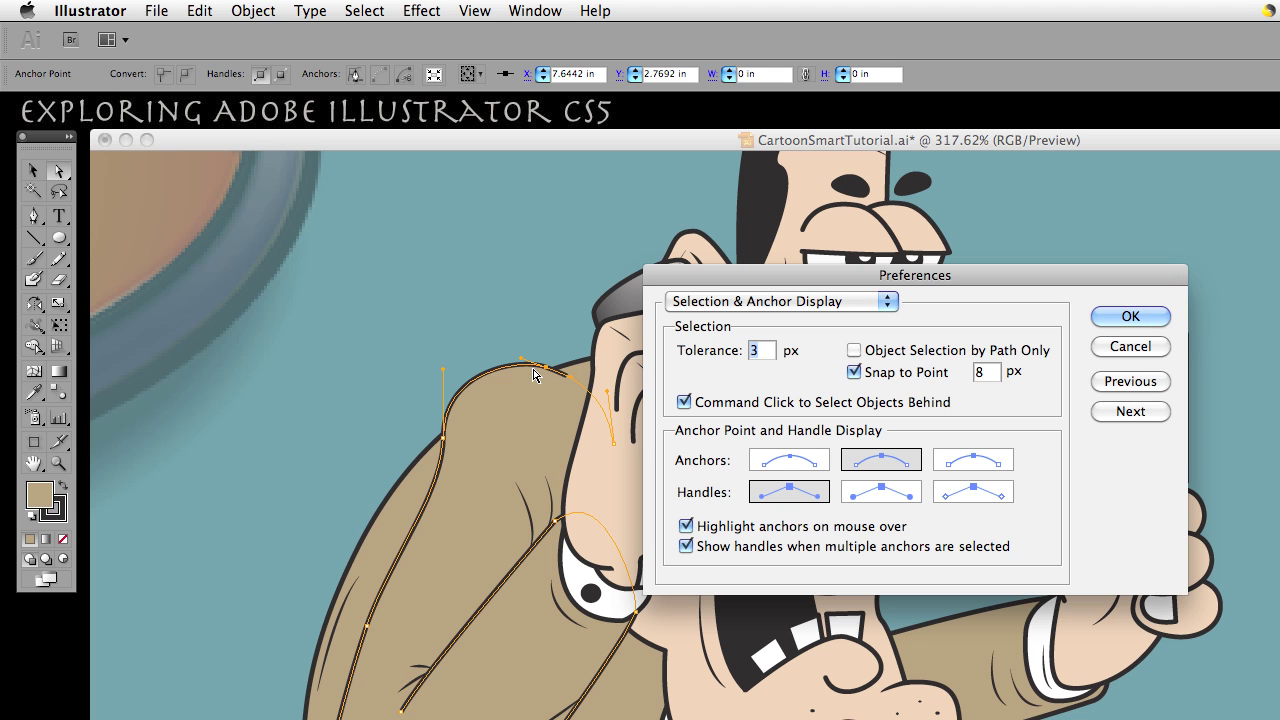
pyautogui.click(1130, 318)
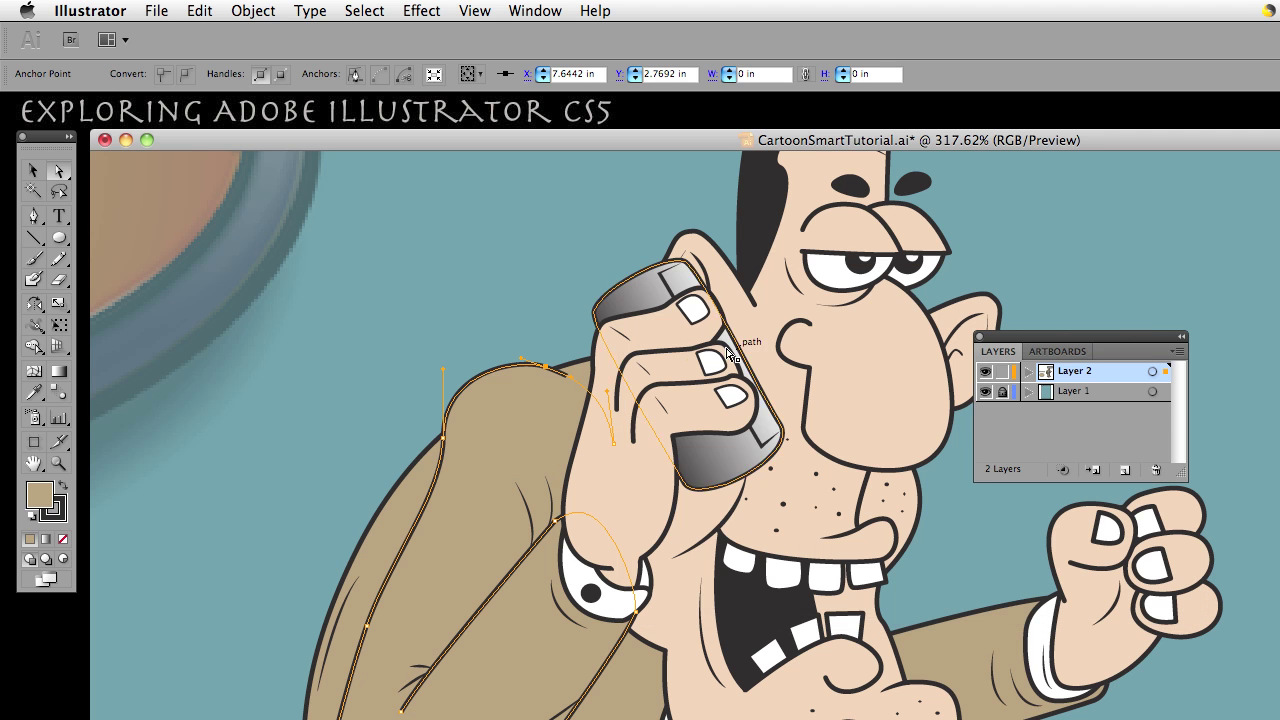
# Switch the anchor display to the third, largest style and apply it.
pyautogui.click(98, 11)
pyautogui.moveTo(103, 67)
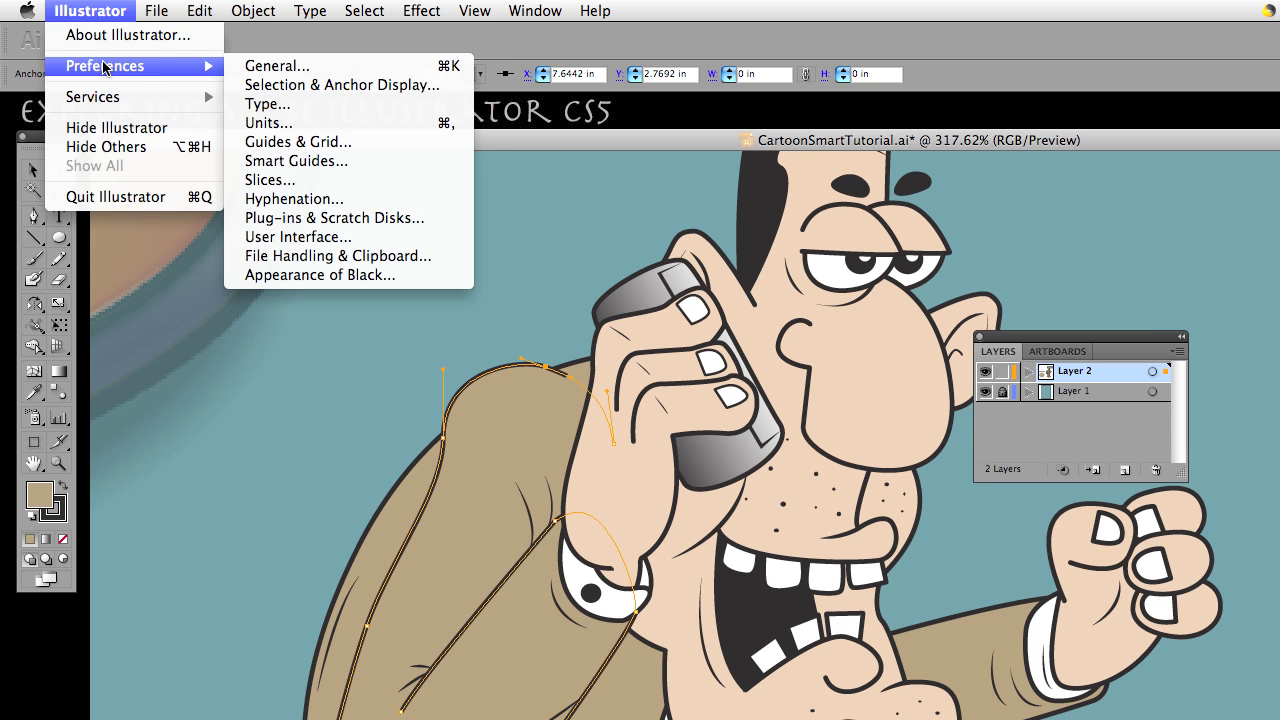
pyautogui.click(343, 84)
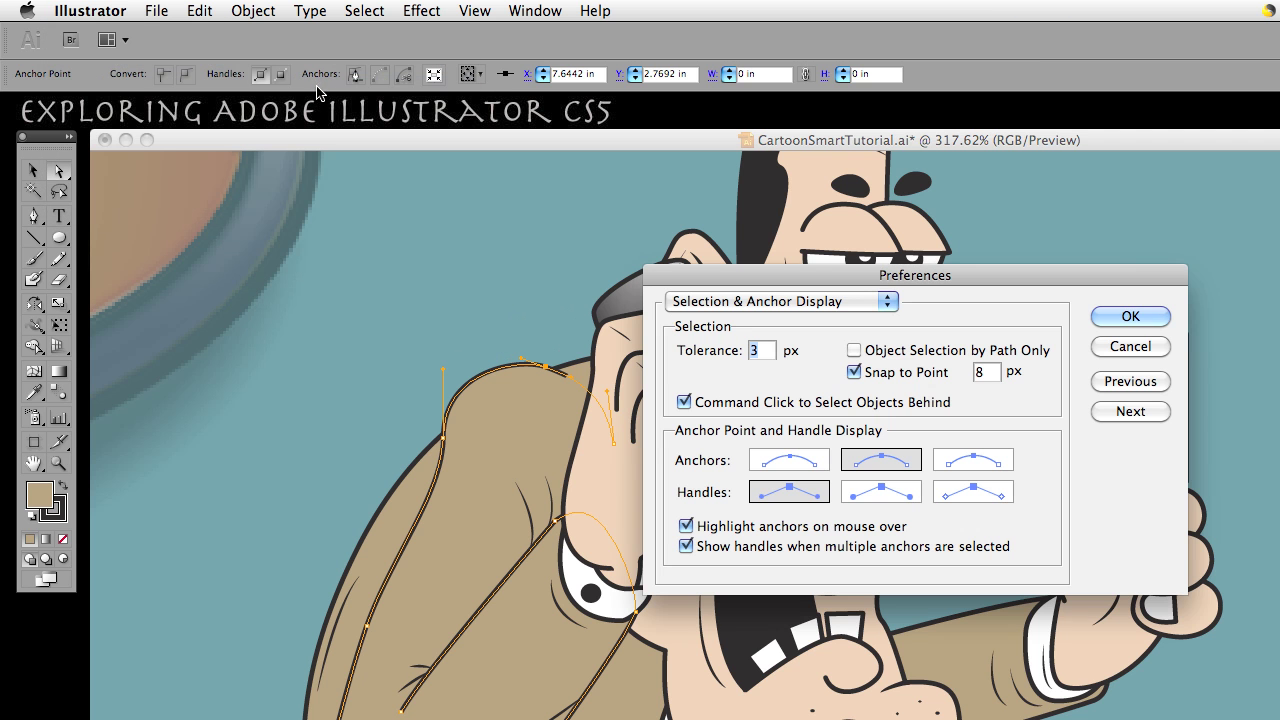
pyautogui.click(988, 471)
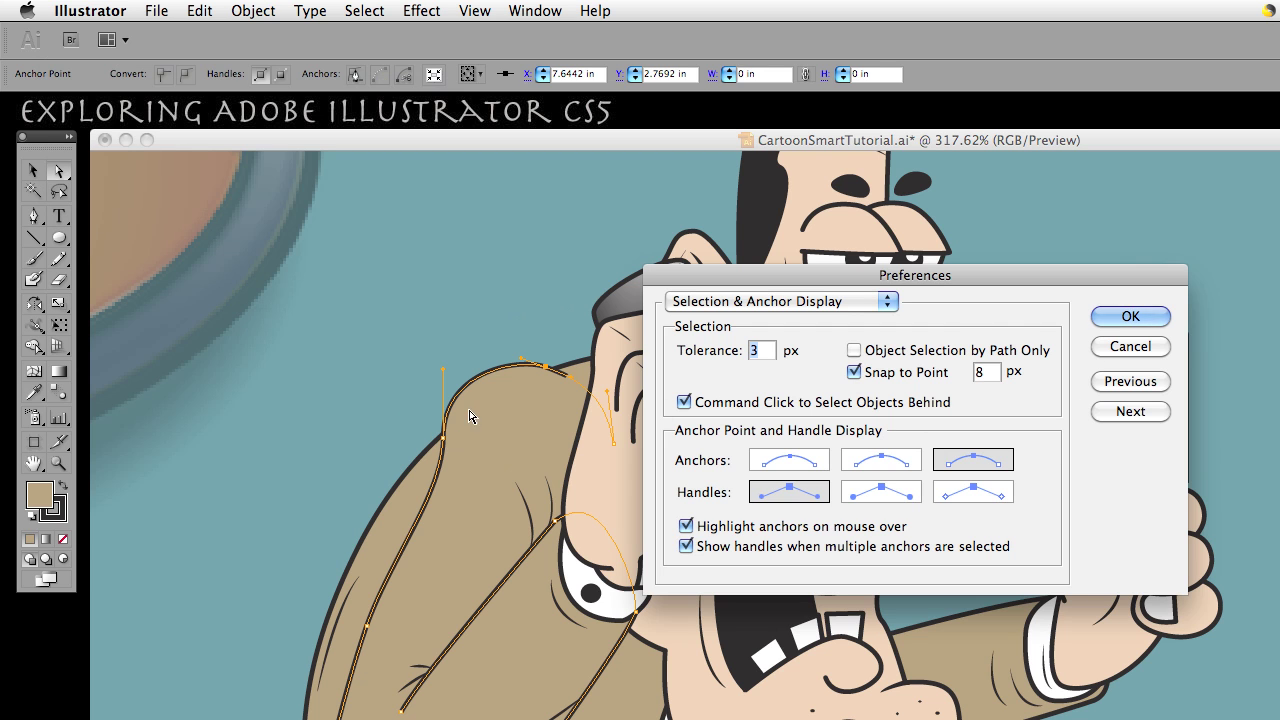
pyautogui.click(1113, 317)
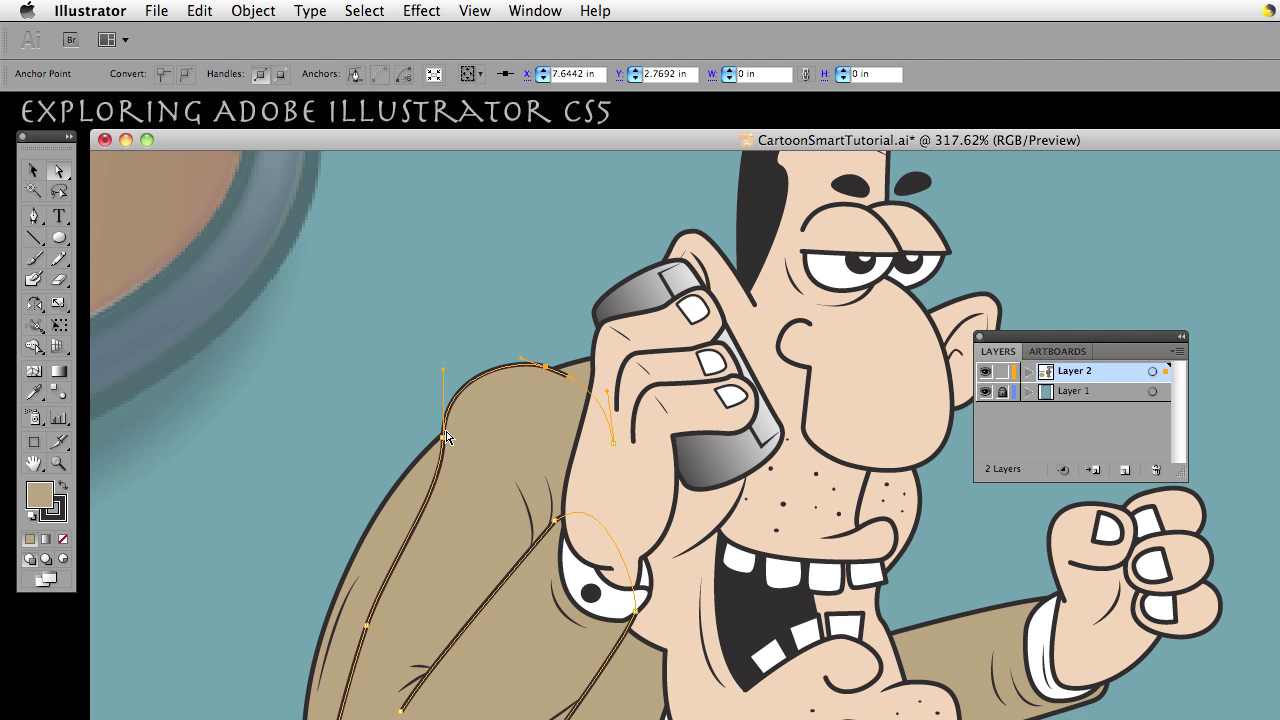
# Change the handle display to the second style in Selection & Anchor Display preferences.
pyautogui.click(95, 10)
pyautogui.moveTo(106, 64)
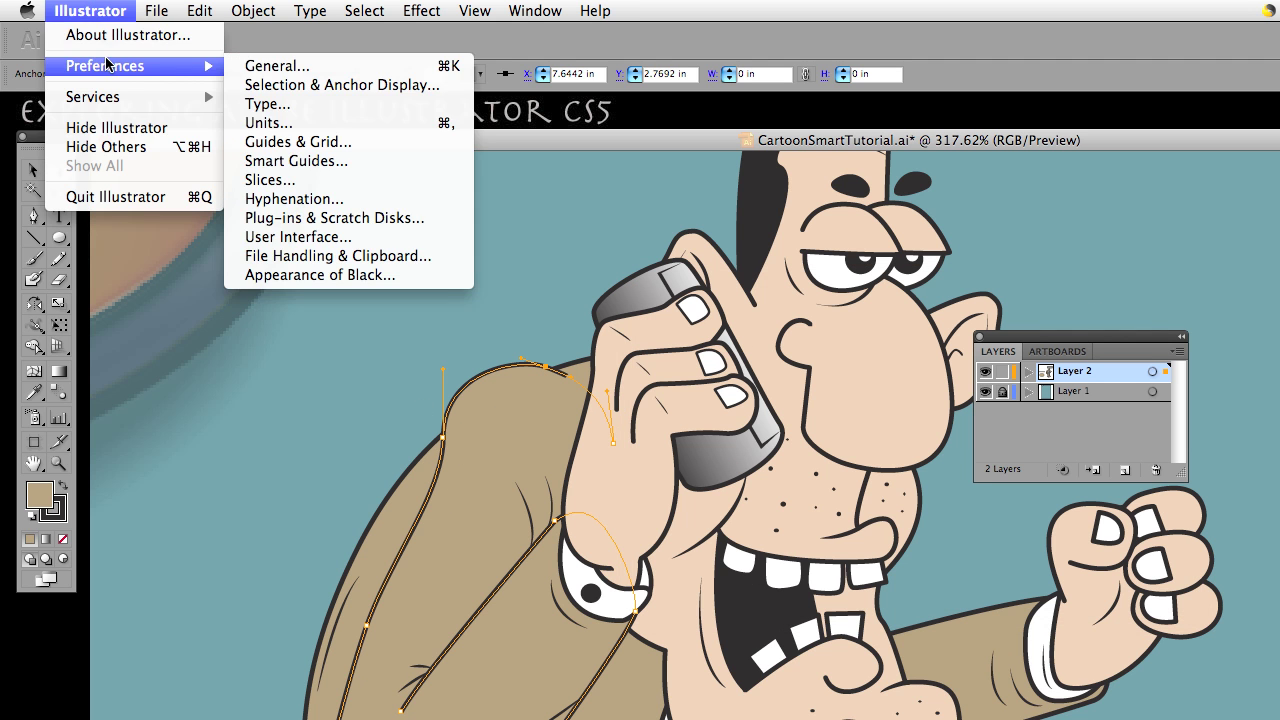
pyautogui.click(288, 86)
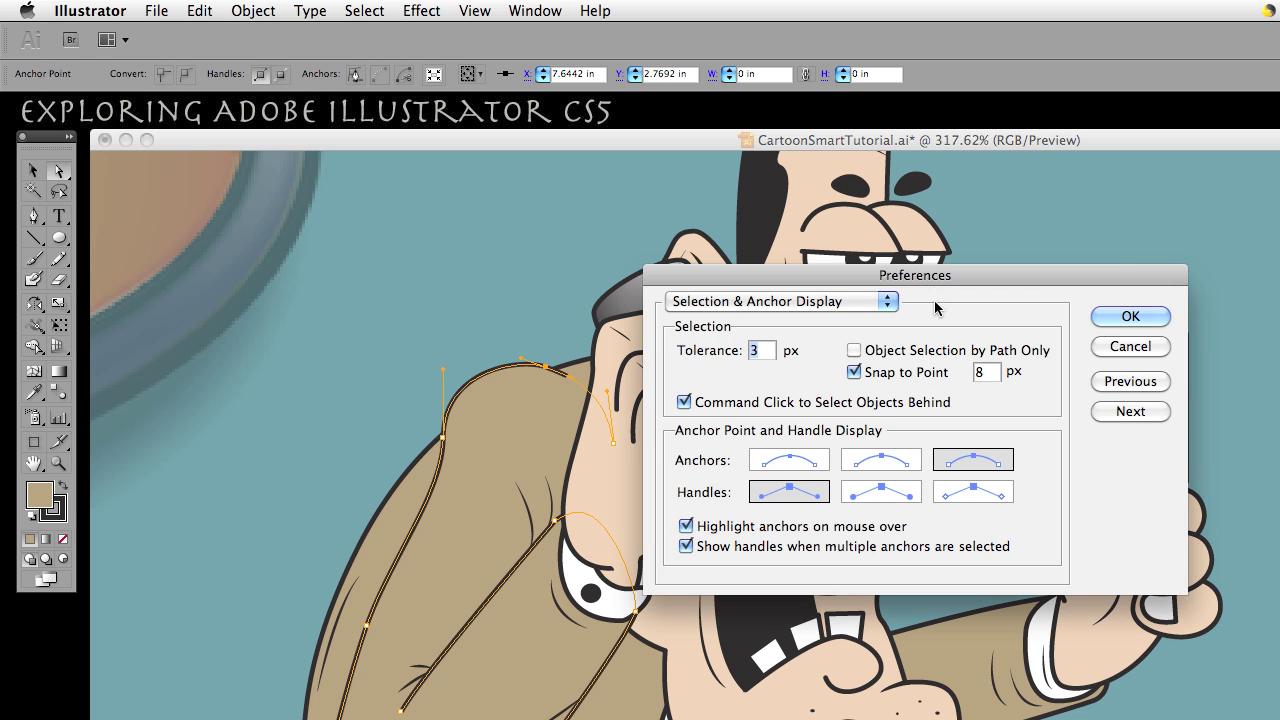
pyautogui.moveTo(902, 278); pyautogui.dragTo(962, 193)
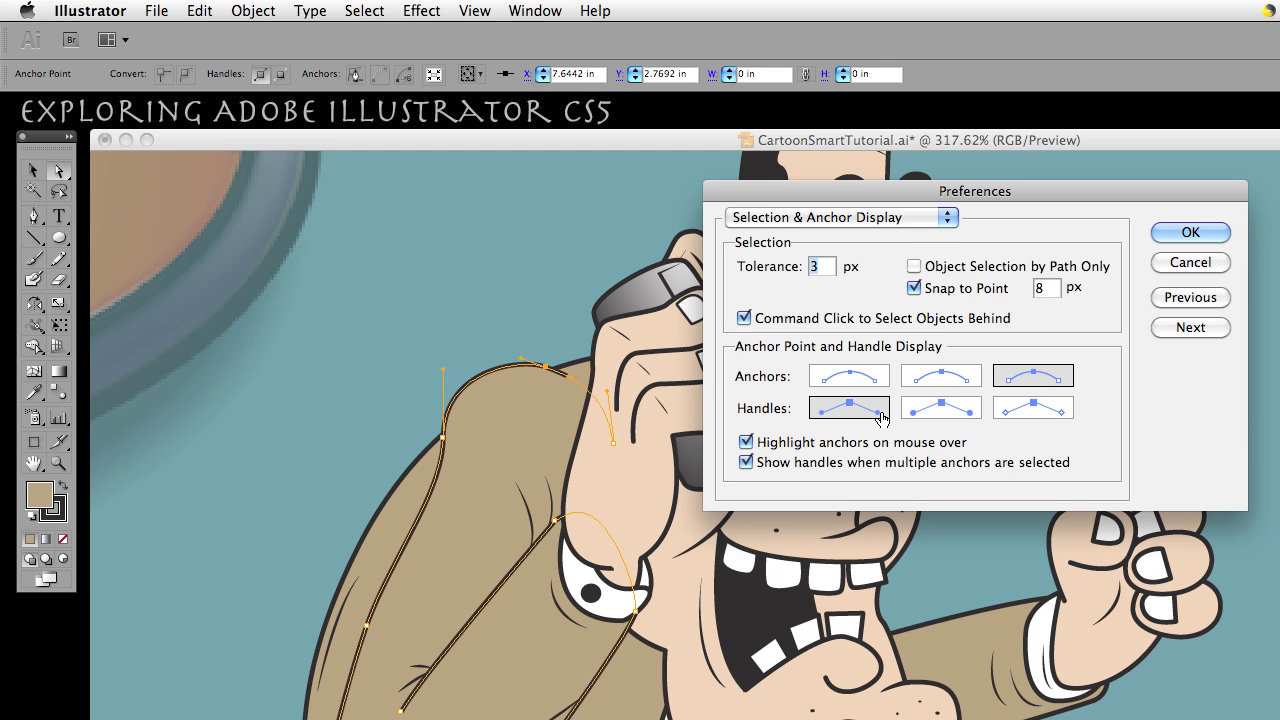
pyautogui.click(948, 415)
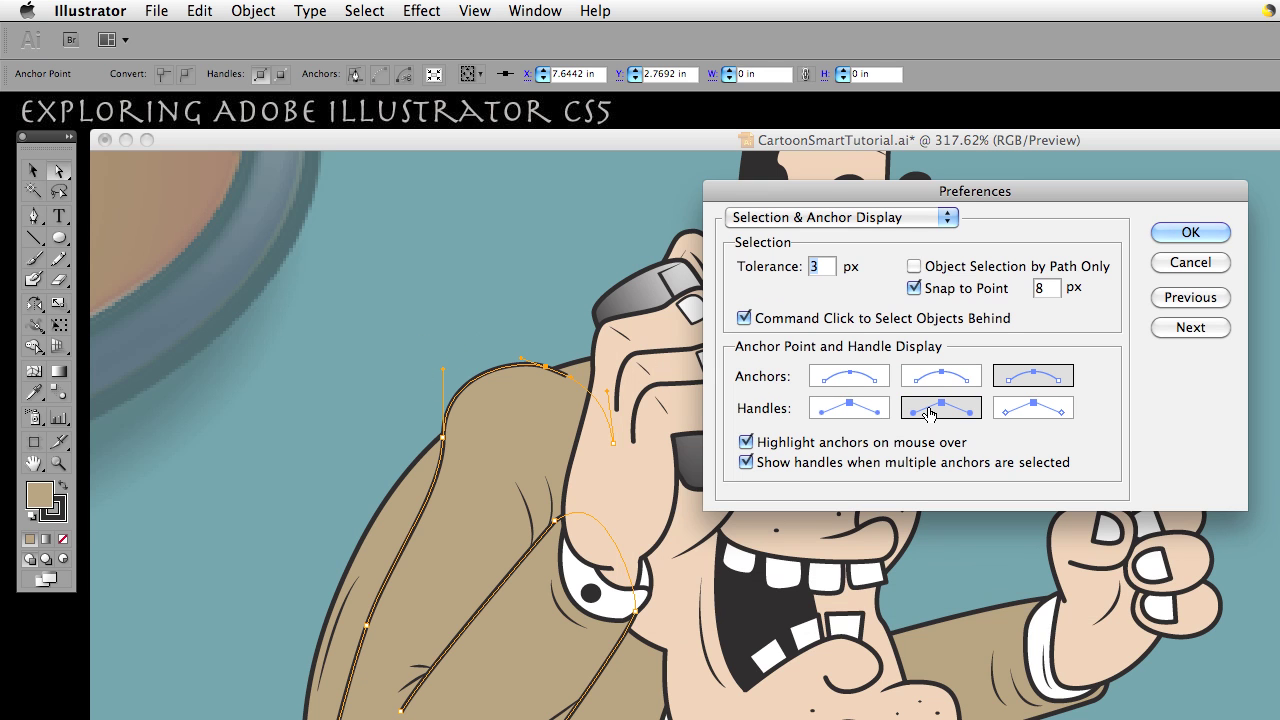
pyautogui.click(1166, 236)
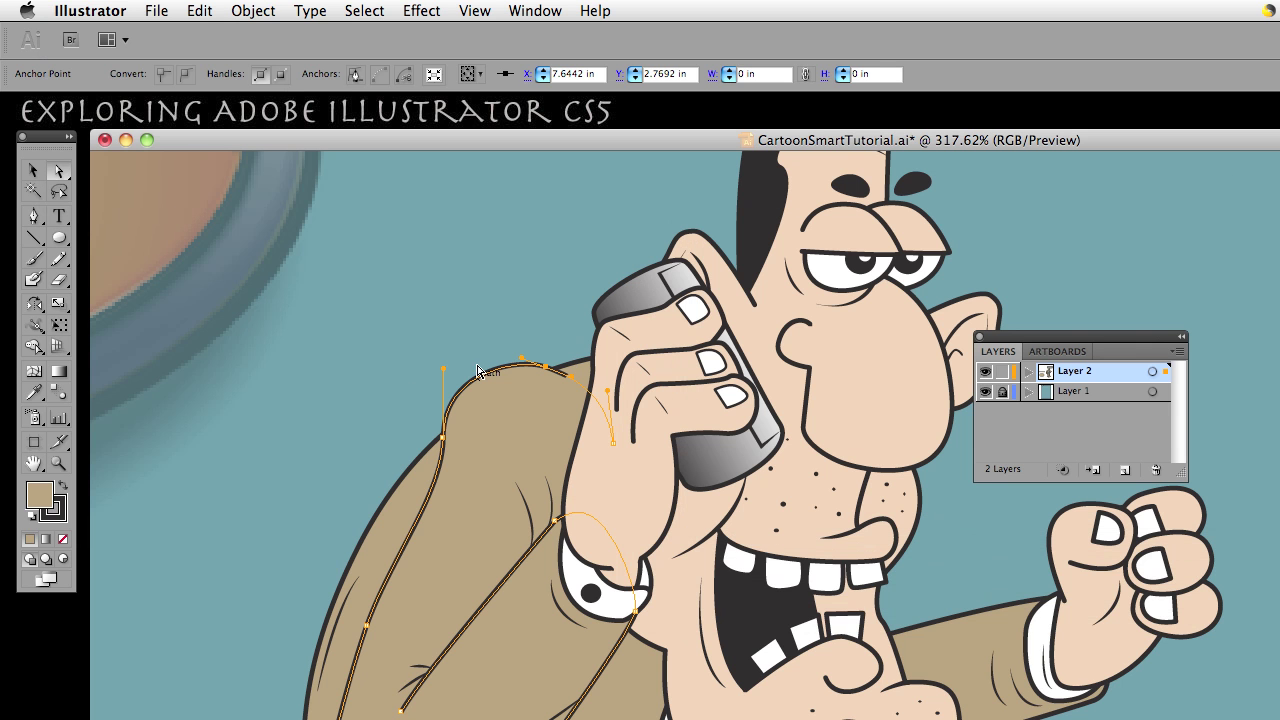
# In Selection & Anchor Display preferences, pick the third, largest Handles style and confirm.
pyautogui.click(112, 6)
pyautogui.moveTo(100, 66)
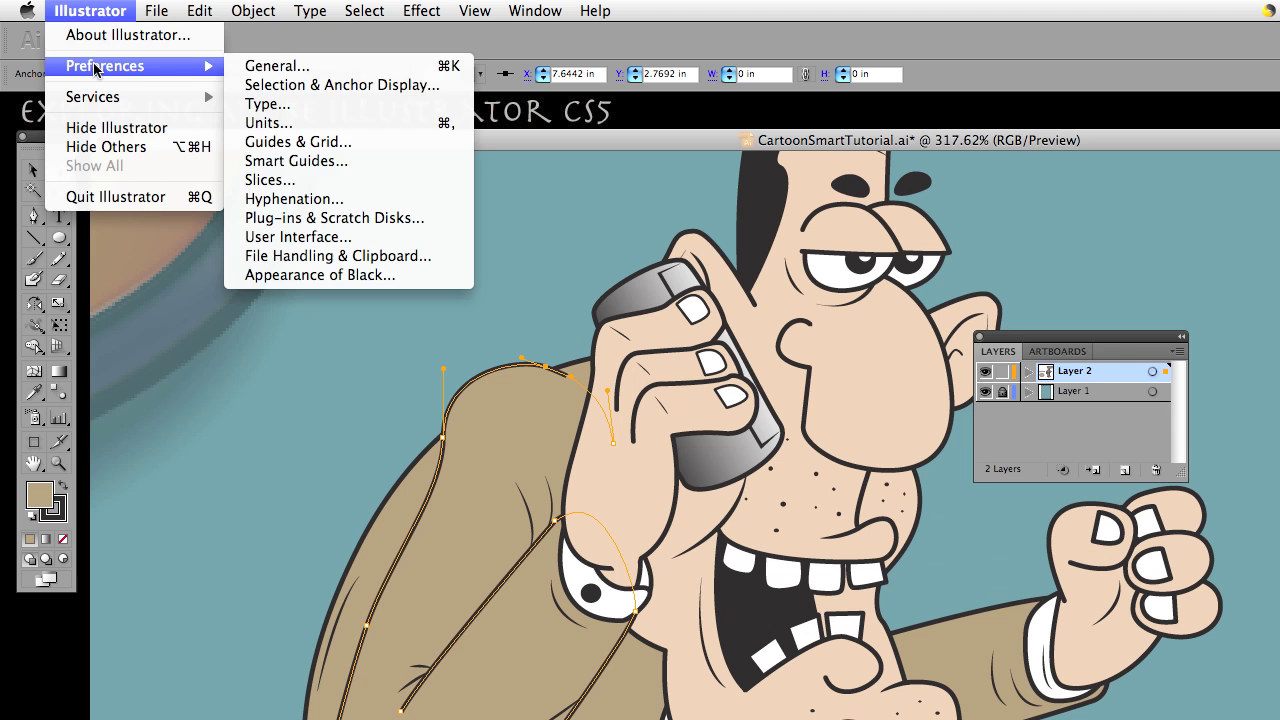
pyautogui.click(311, 88)
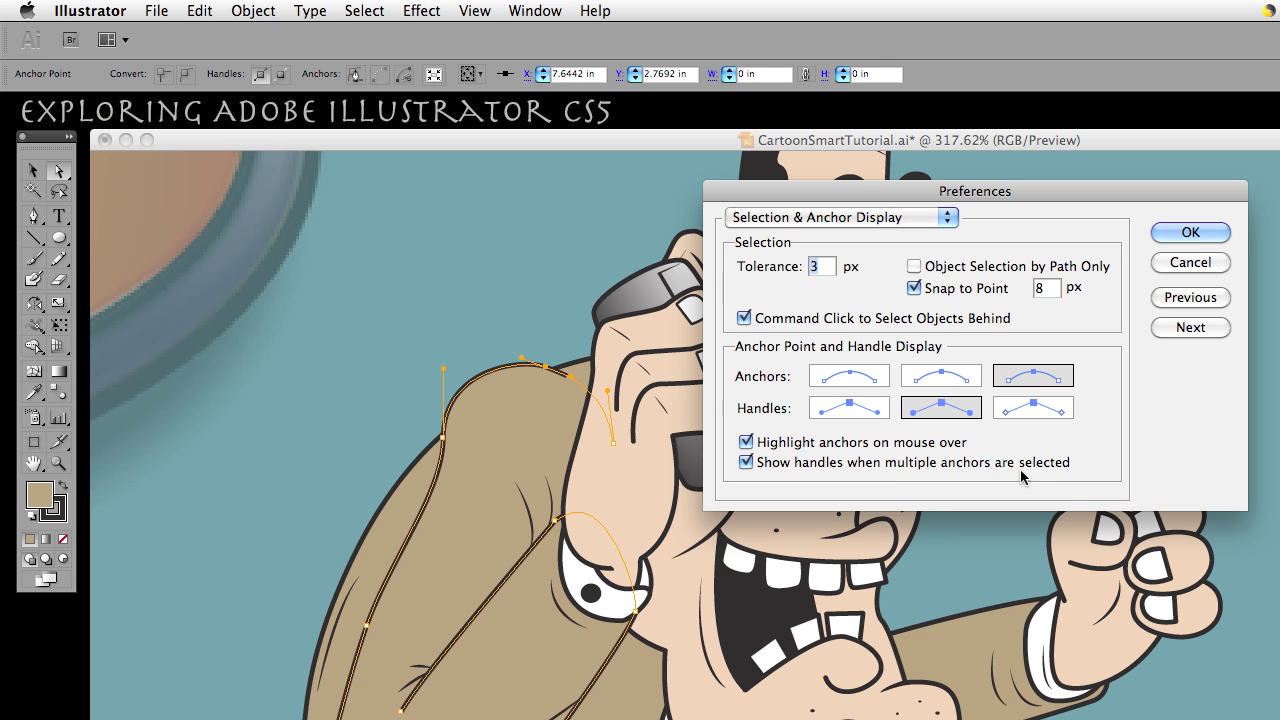
pyautogui.click(1030, 410)
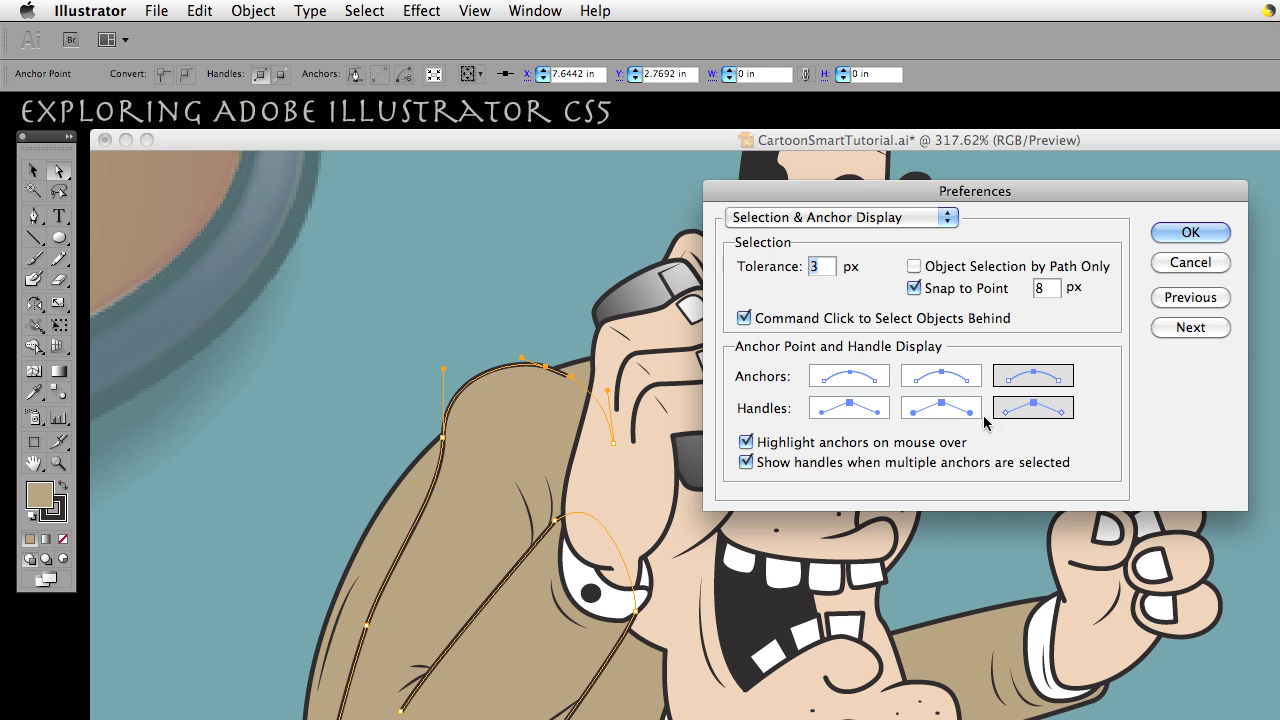
pyautogui.click(1188, 233)
pyautogui.click(354, 354)
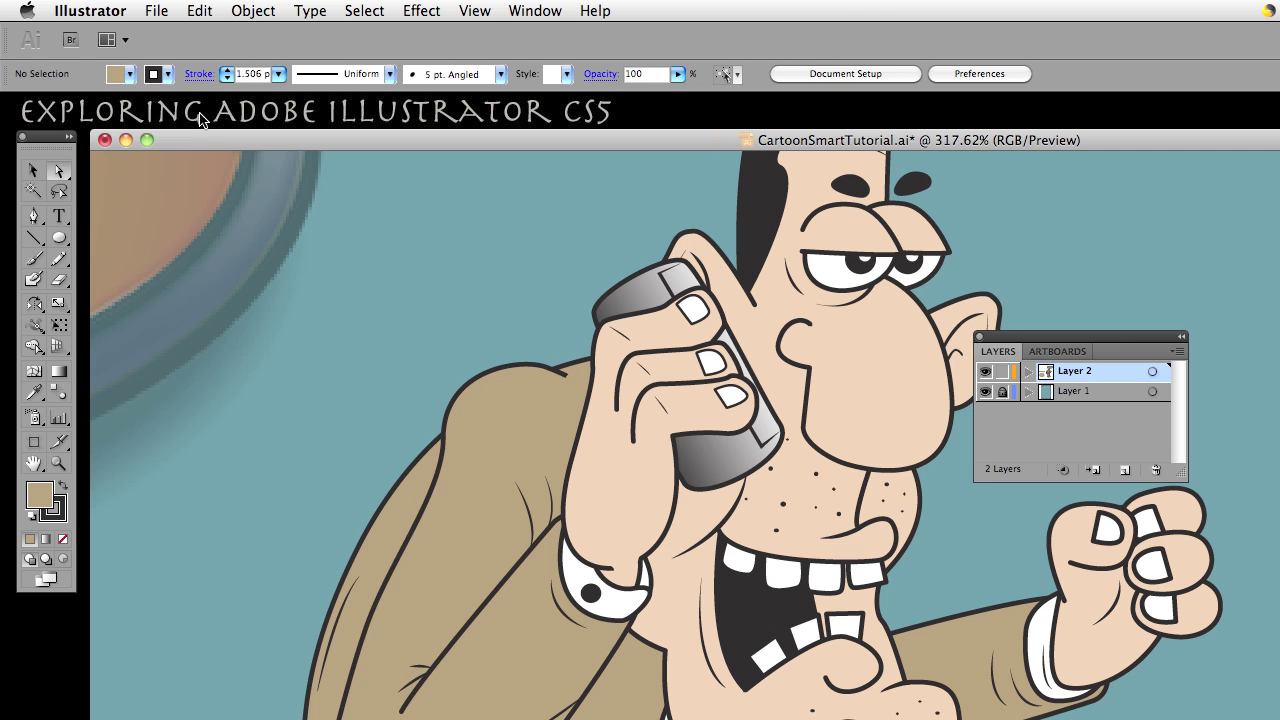
pyautogui.click(98, 8)
pyautogui.moveTo(104, 68)
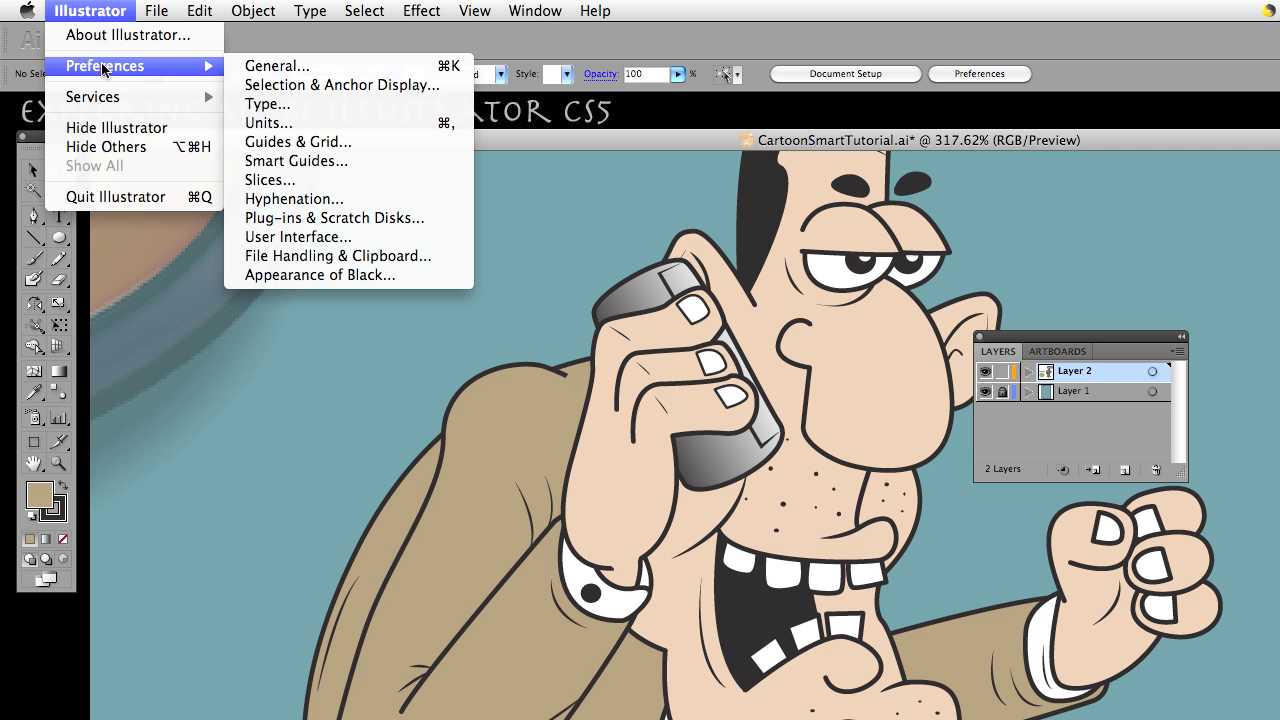
pyautogui.click(322, 86)
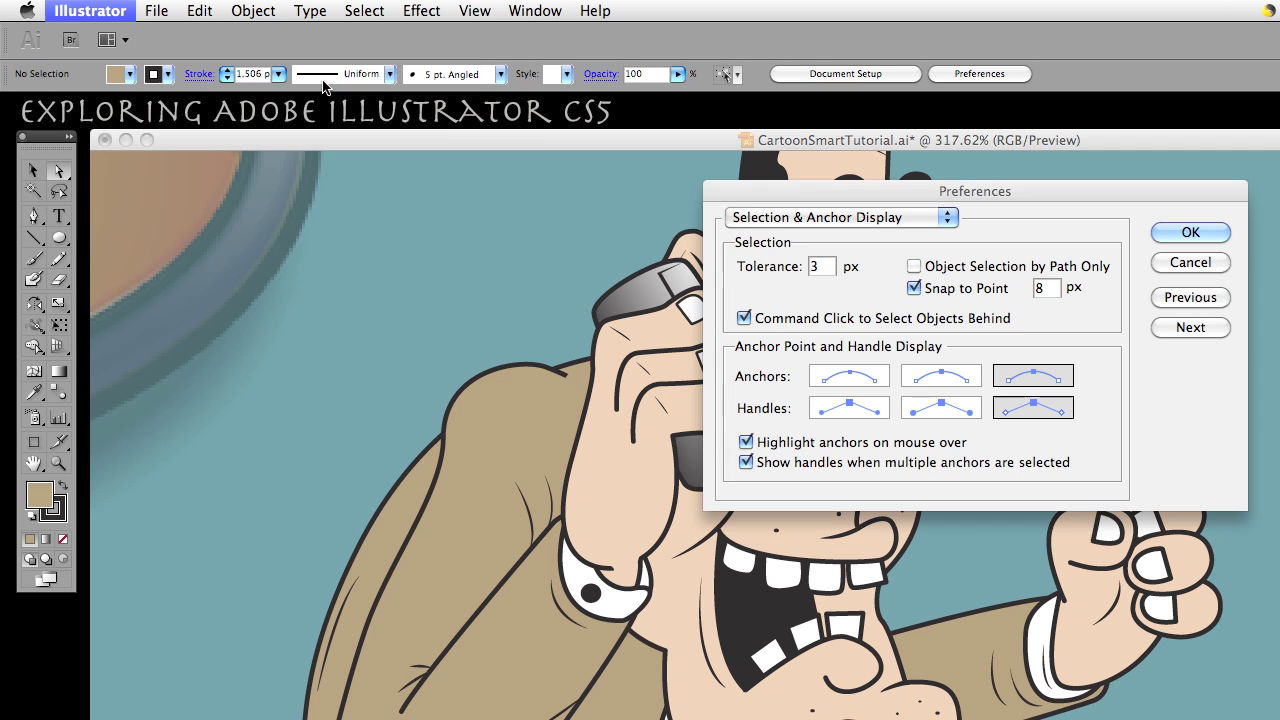
pyautogui.moveTo(864, 190); pyautogui.dragTo(864, 353)
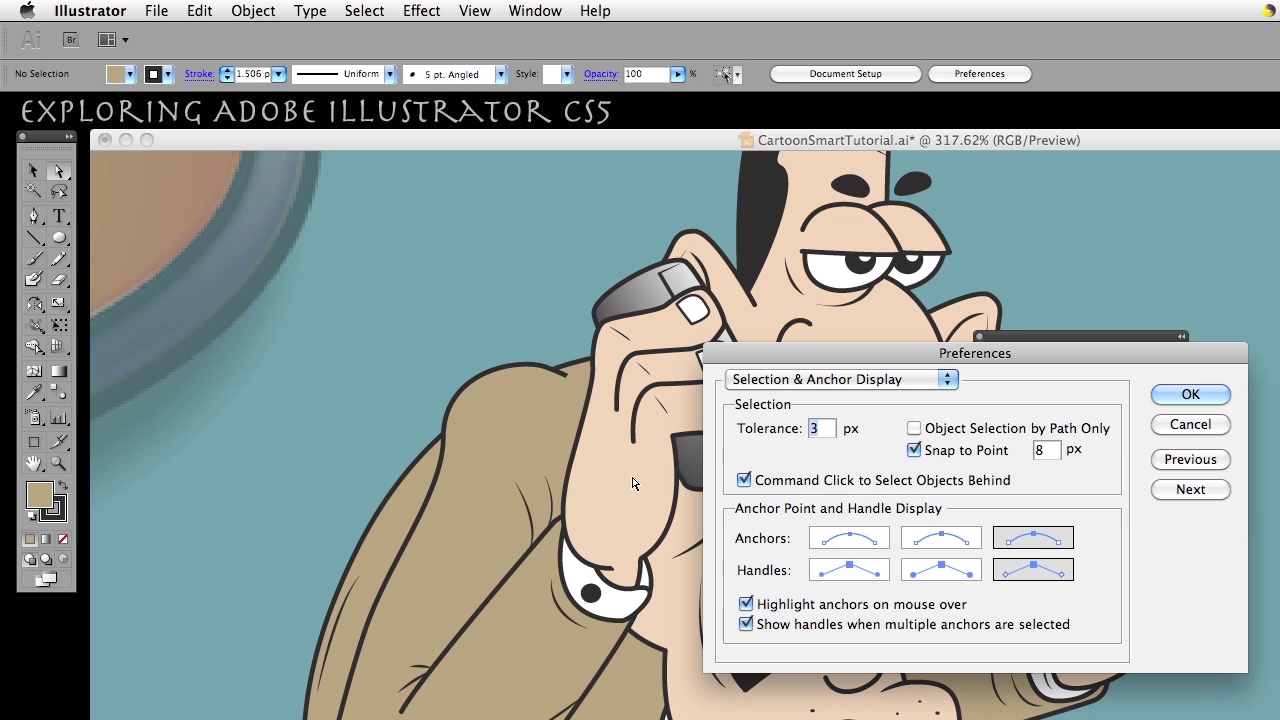
pyautogui.press('Return')
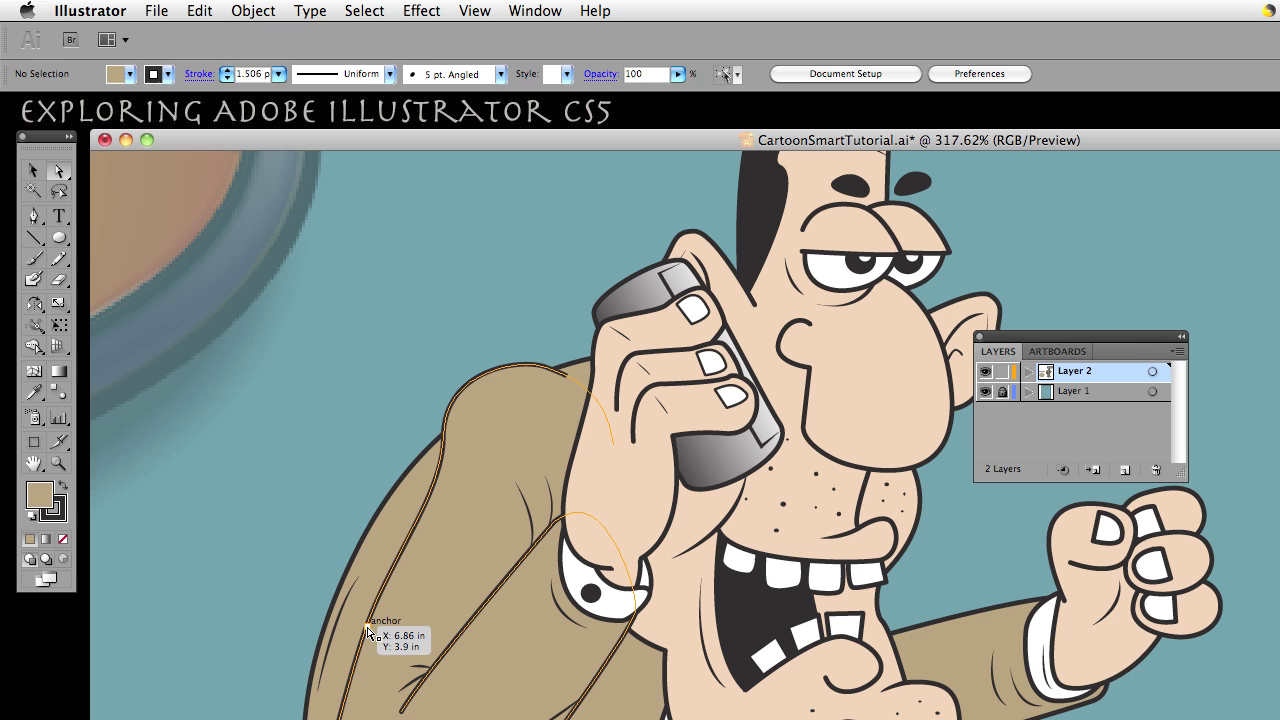
# Uncheck 'Highlight anchors on mouse over' in Selection & Anchor Display preferences and confirm.
pyautogui.click(86, 10)
pyautogui.moveTo(78, 64)
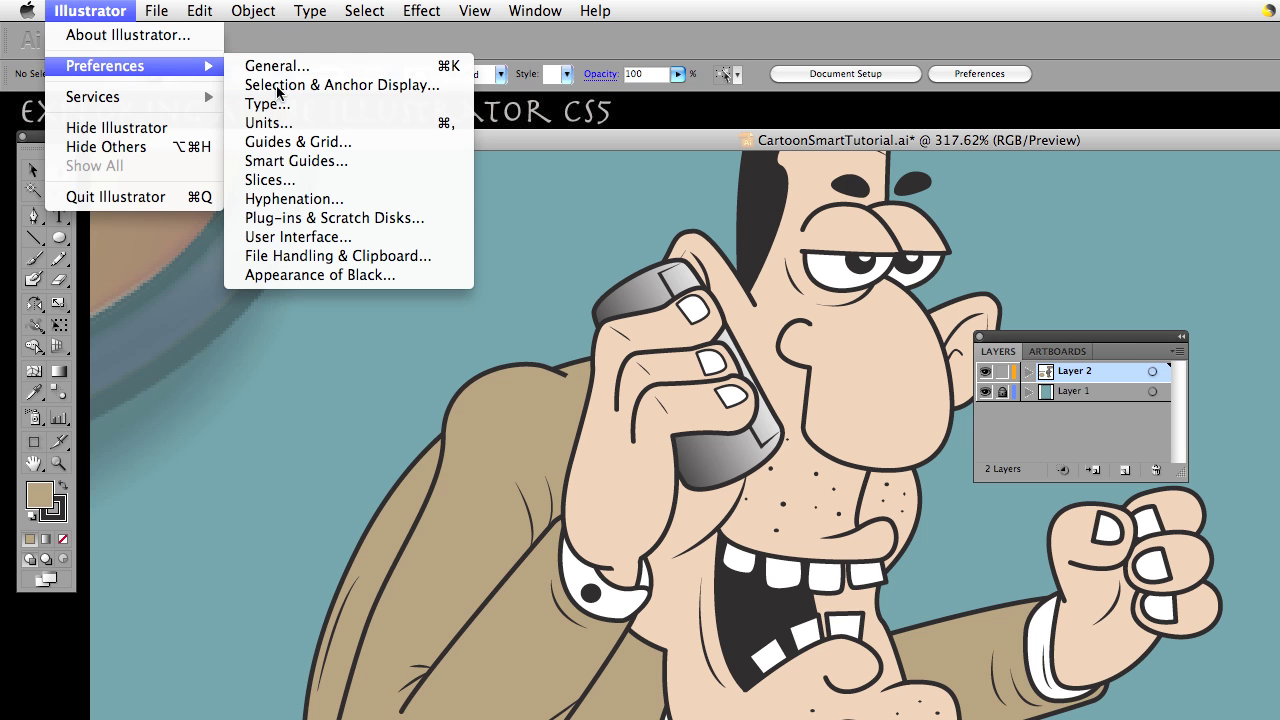
pyautogui.click(312, 84)
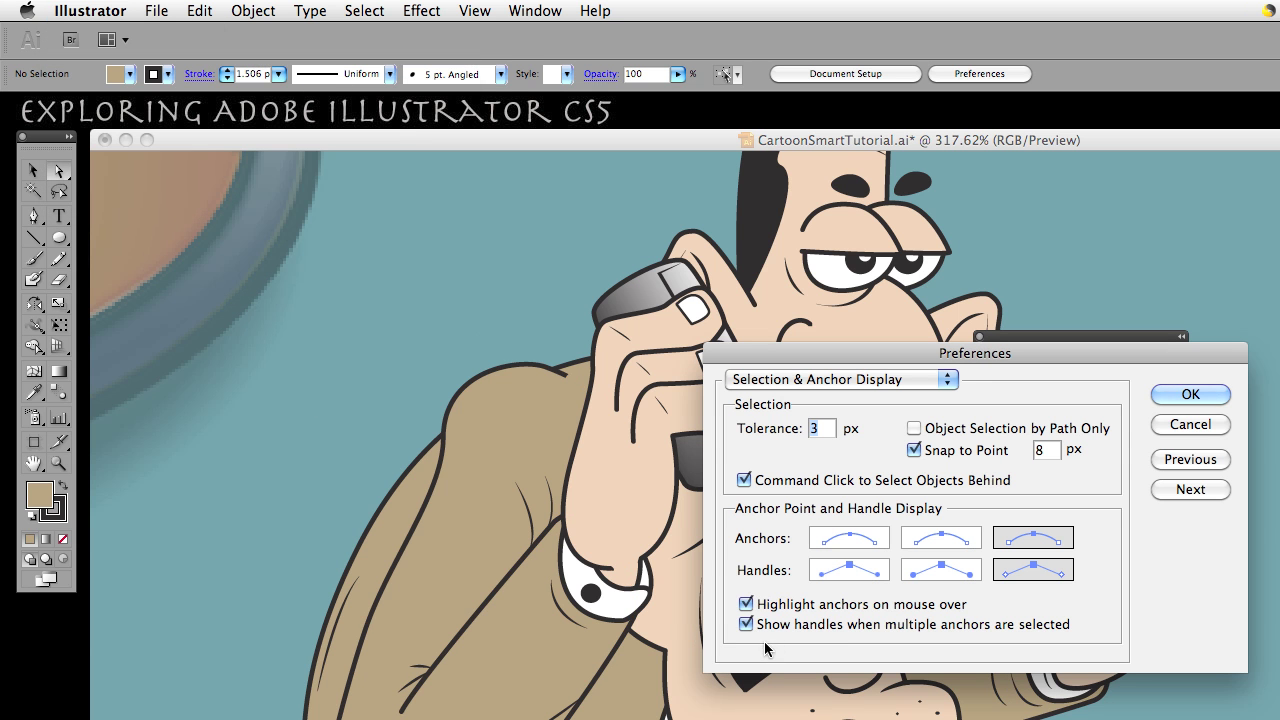
pyautogui.click(746, 604)
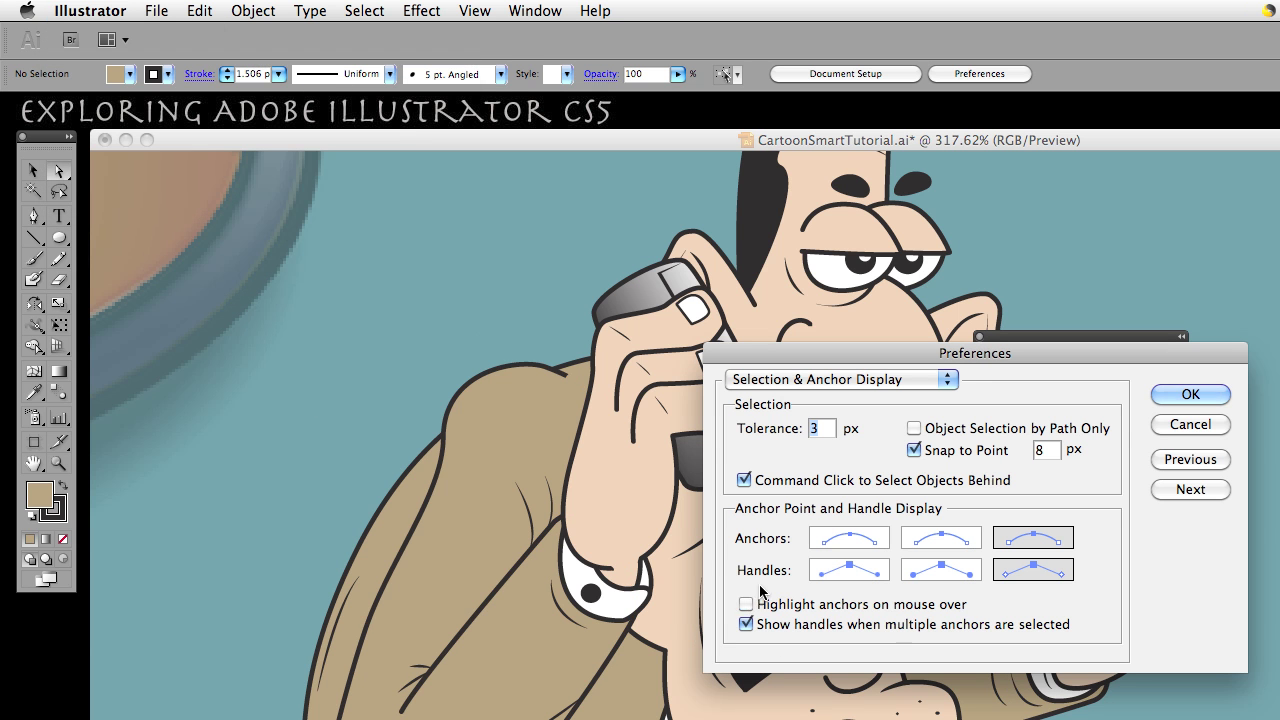
pyautogui.click(1205, 396)
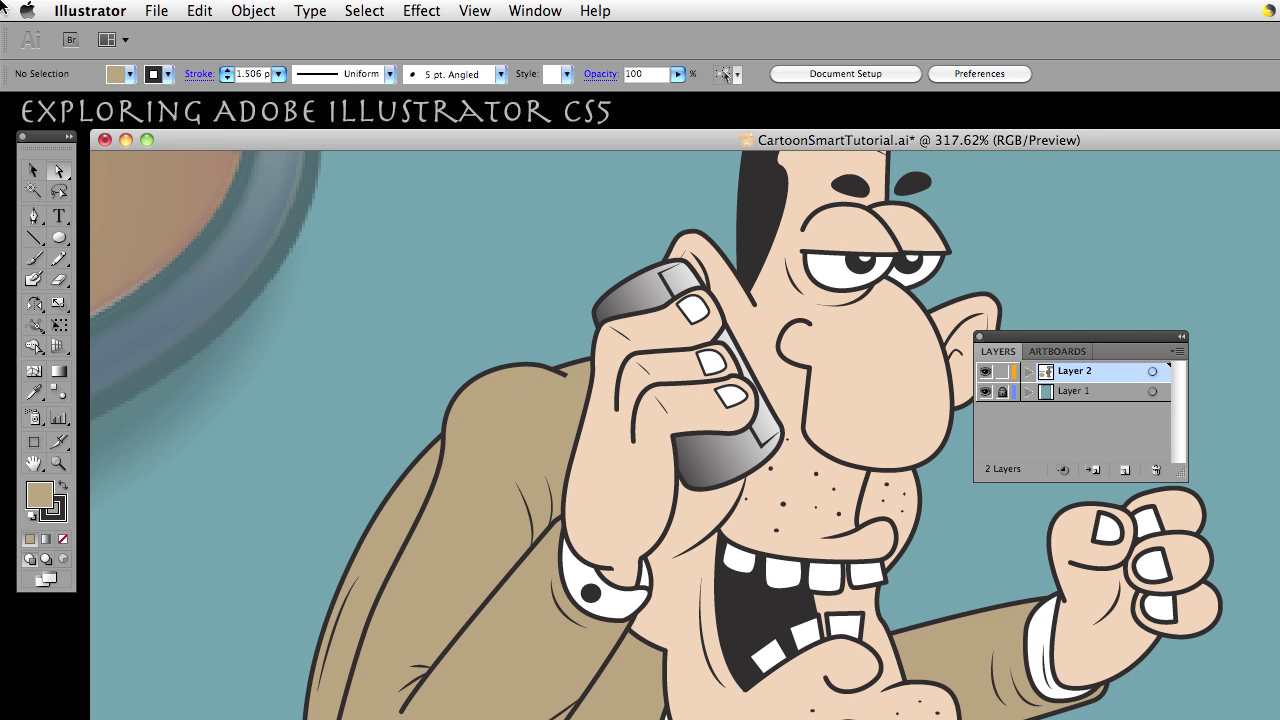
# Re-check 'Highlight anchors on mouse over' in Selection & Anchor Display preferences and confirm.
pyautogui.click(67, 14)
pyautogui.moveTo(116, 66)
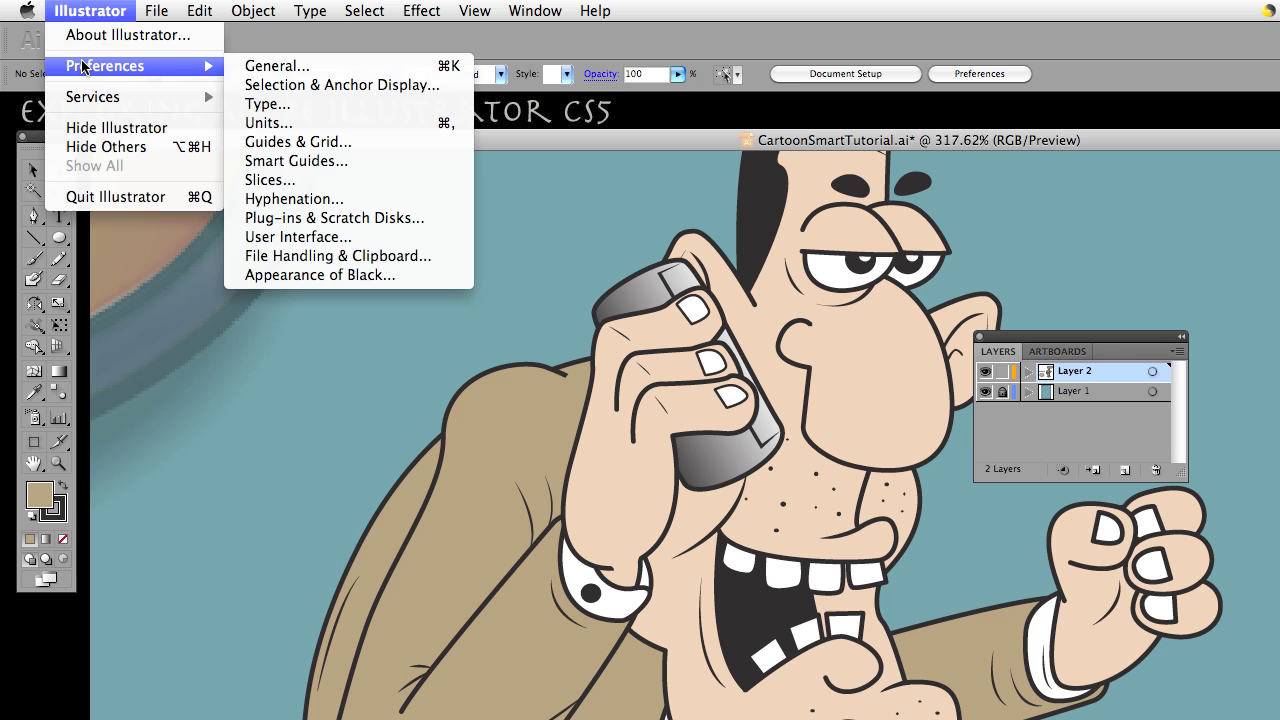
pyautogui.click(267, 90)
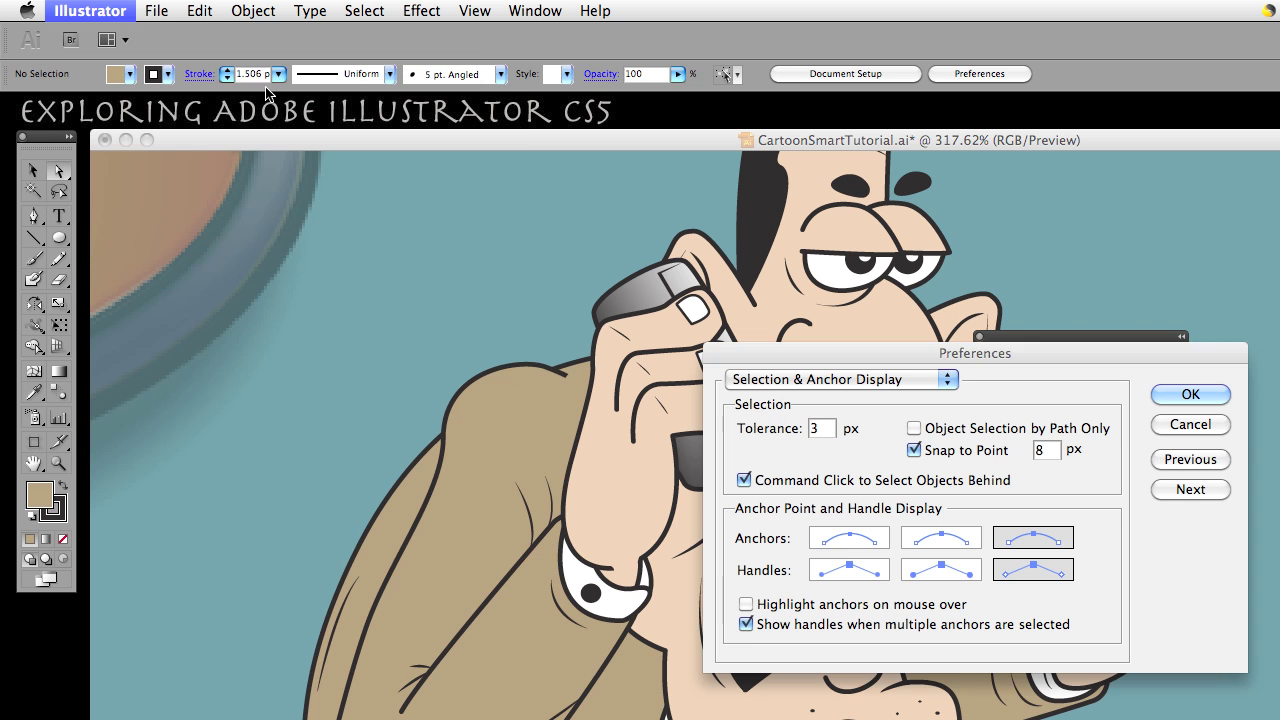
pyautogui.click(747, 604)
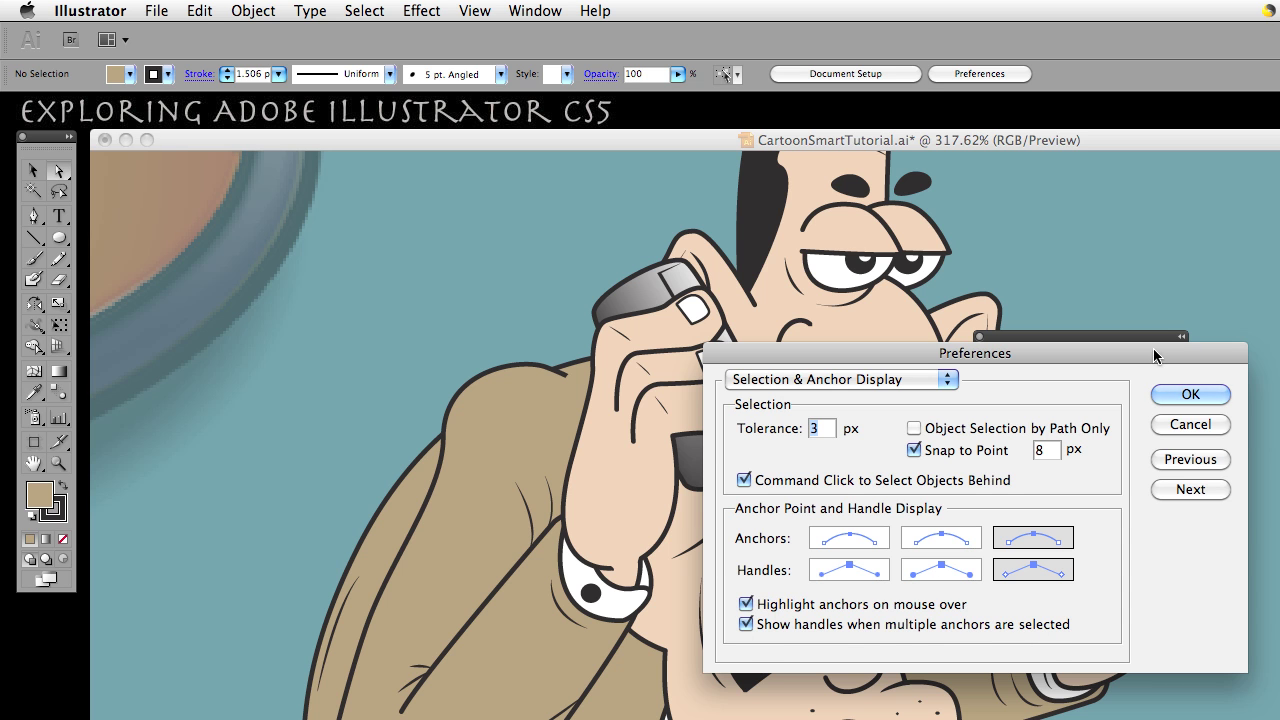
pyautogui.click(1163, 394)
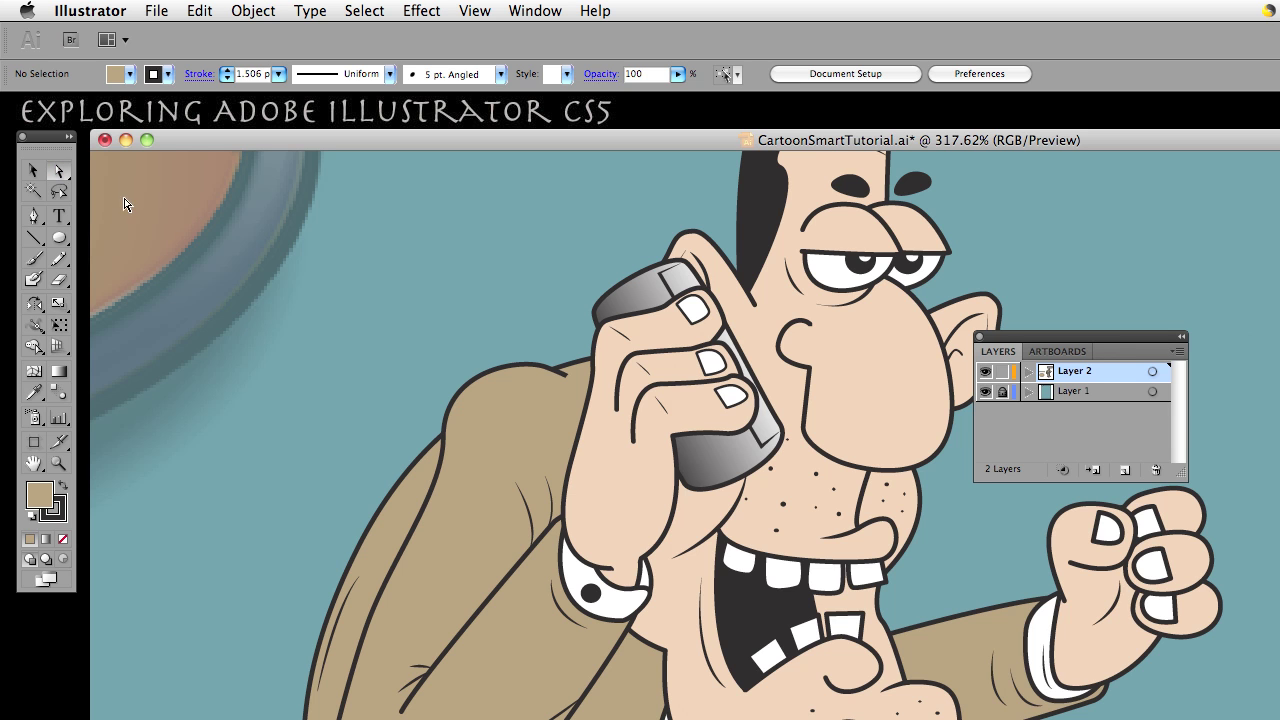
# Select the jacket path, then add two shoulder anchors and one sleeve anchor to the selection.
pyautogui.click(525, 370)
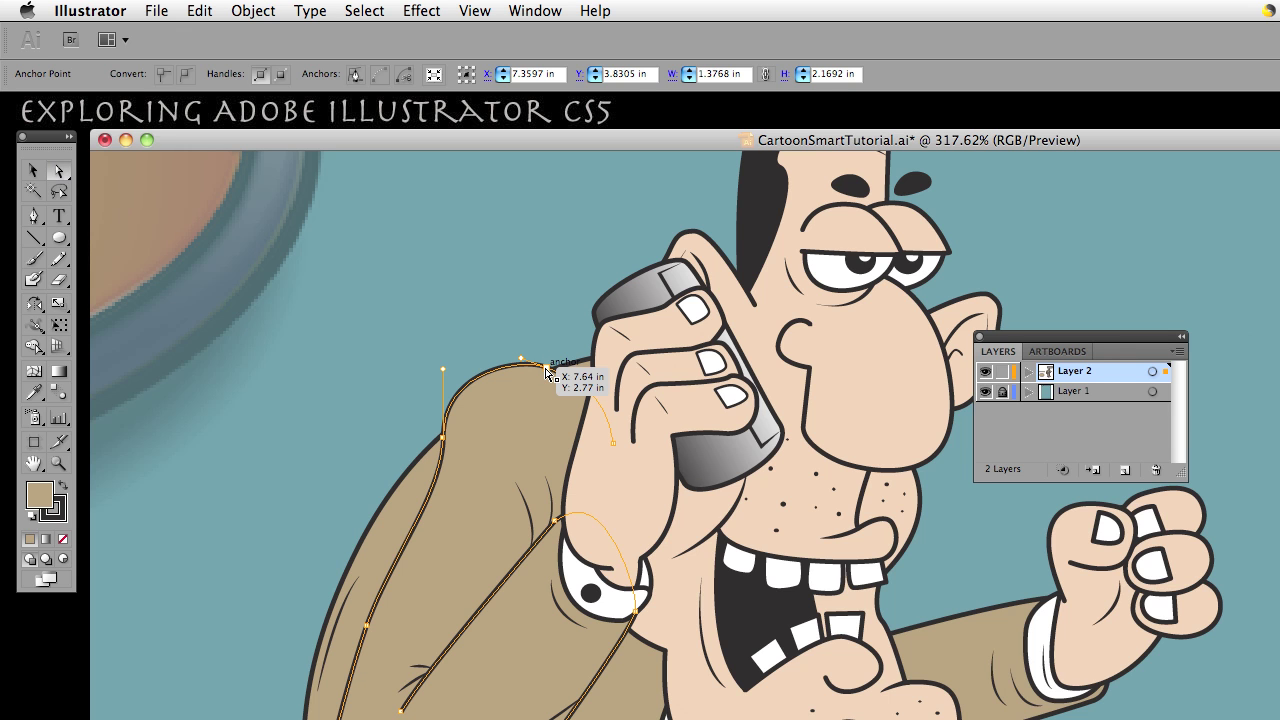
pyautogui.click(547, 370)
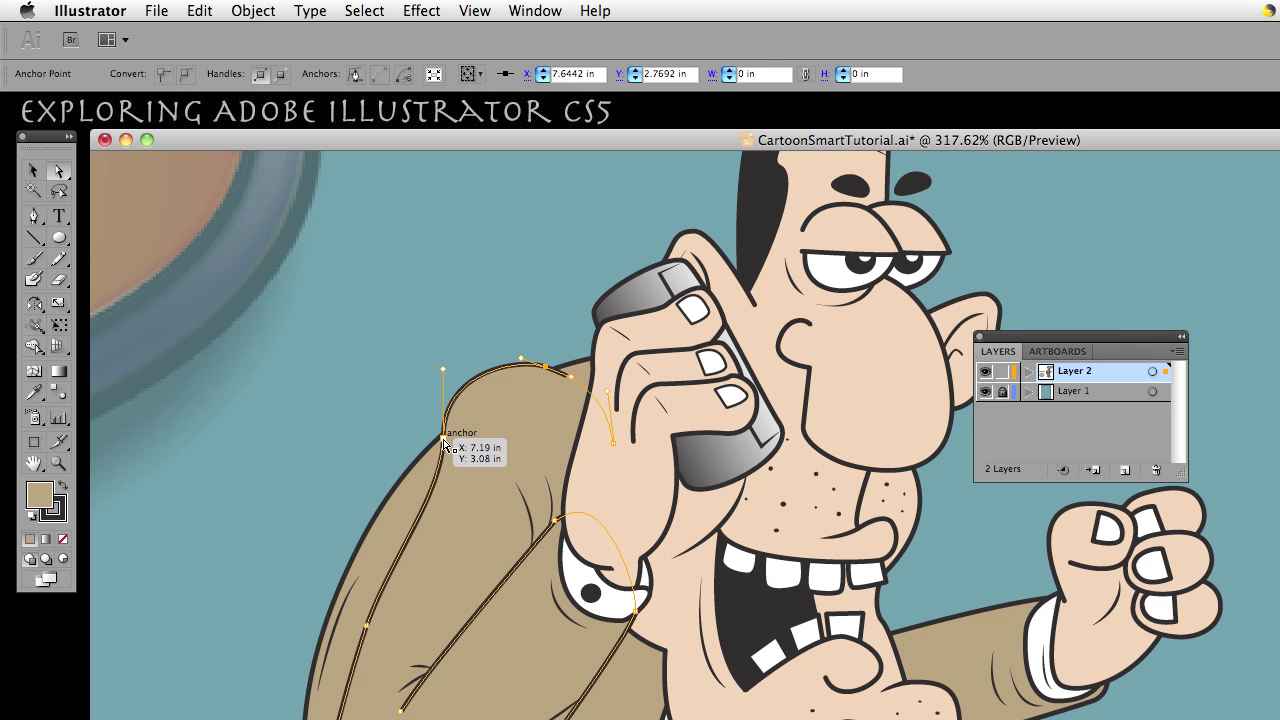
pyautogui.keyDown('shift'); pyautogui.click(444, 442); pyautogui.keyUp('shift')
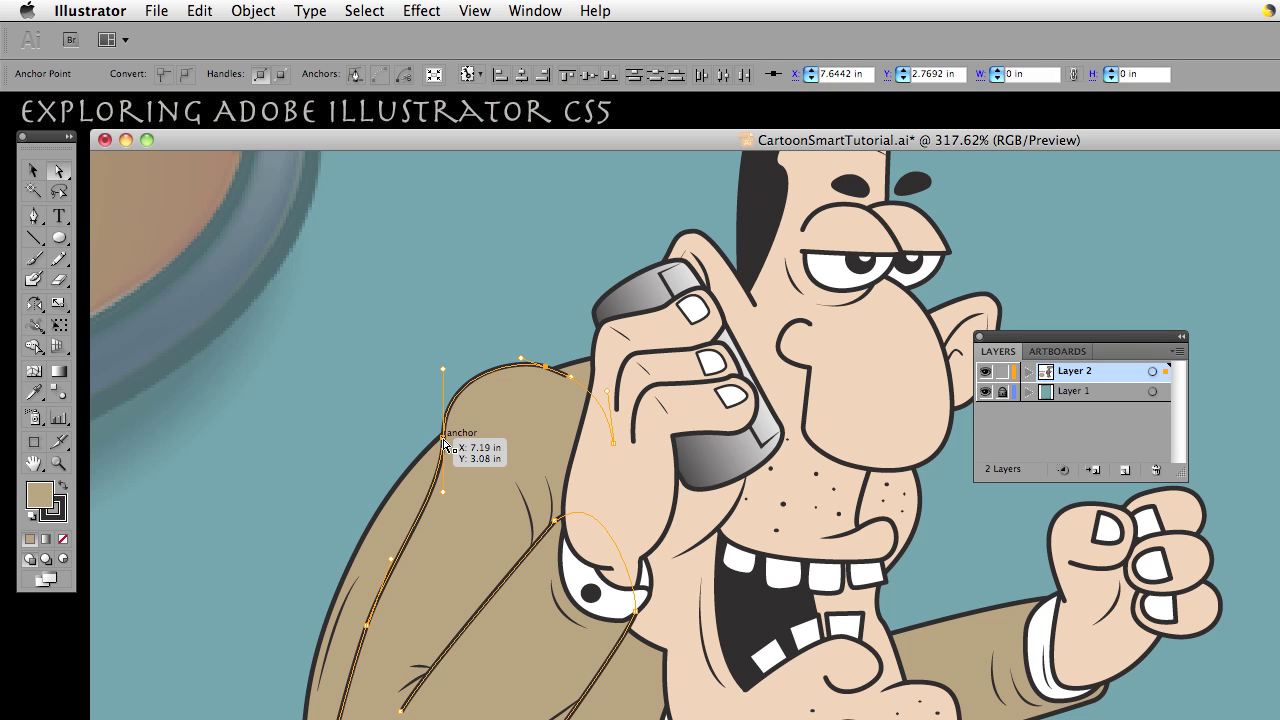
pyautogui.keyDown('shift'); pyautogui.click(367, 625); pyautogui.keyUp('shift')
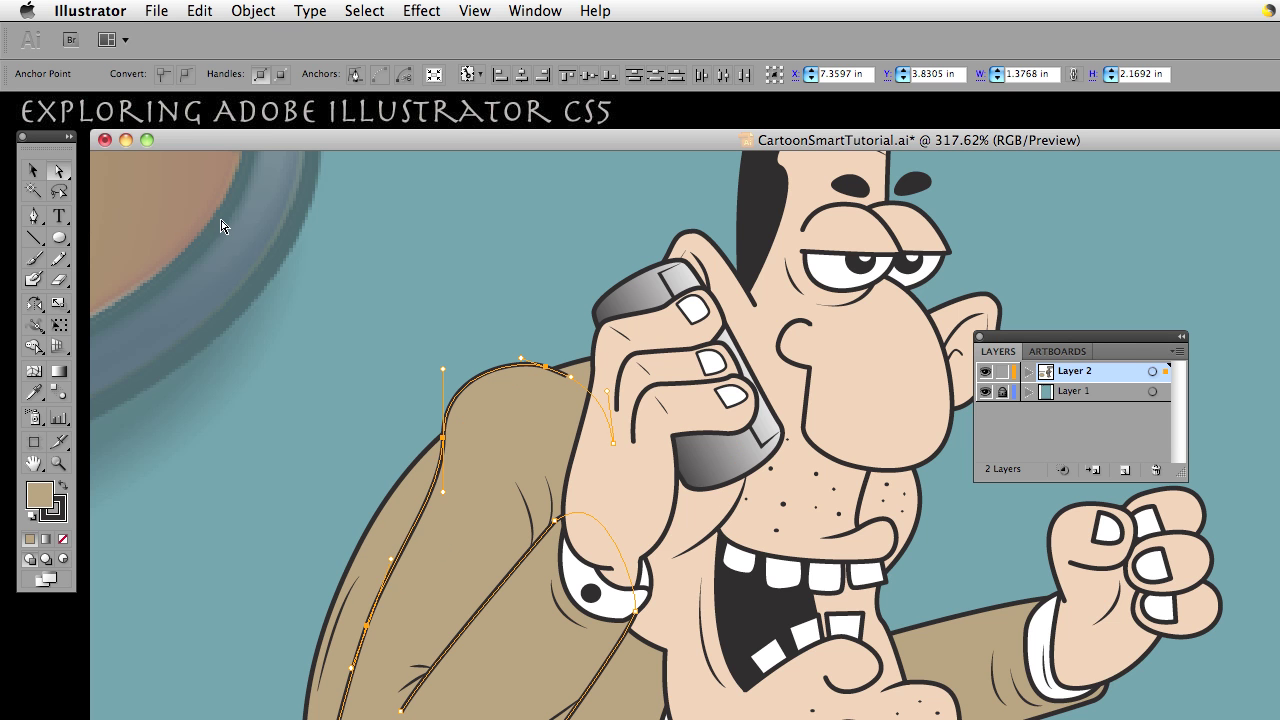
# Uncheck 'Show handles when multiple anchors are selected' in Selection & Anchor Display preferences.
pyautogui.click(86, 11)
pyautogui.moveTo(94, 68)
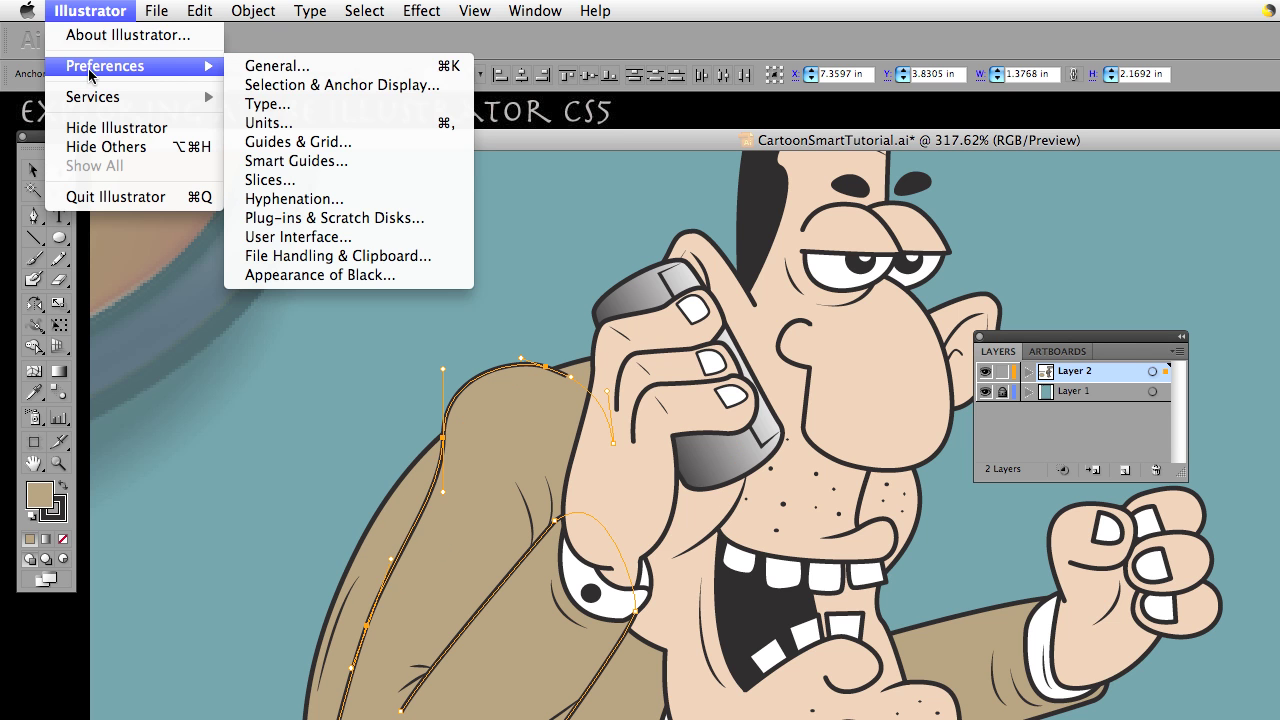
pyautogui.click(292, 85)
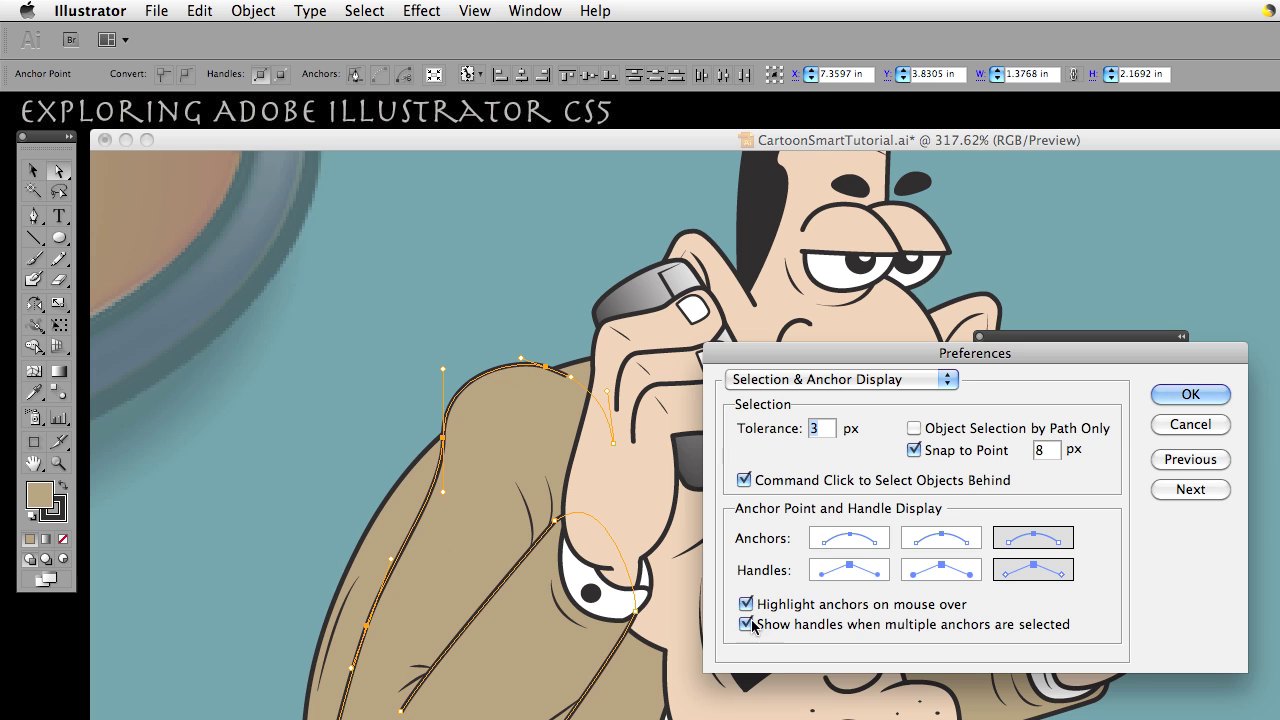
pyautogui.click(747, 624)
pyautogui.click(1190, 394)
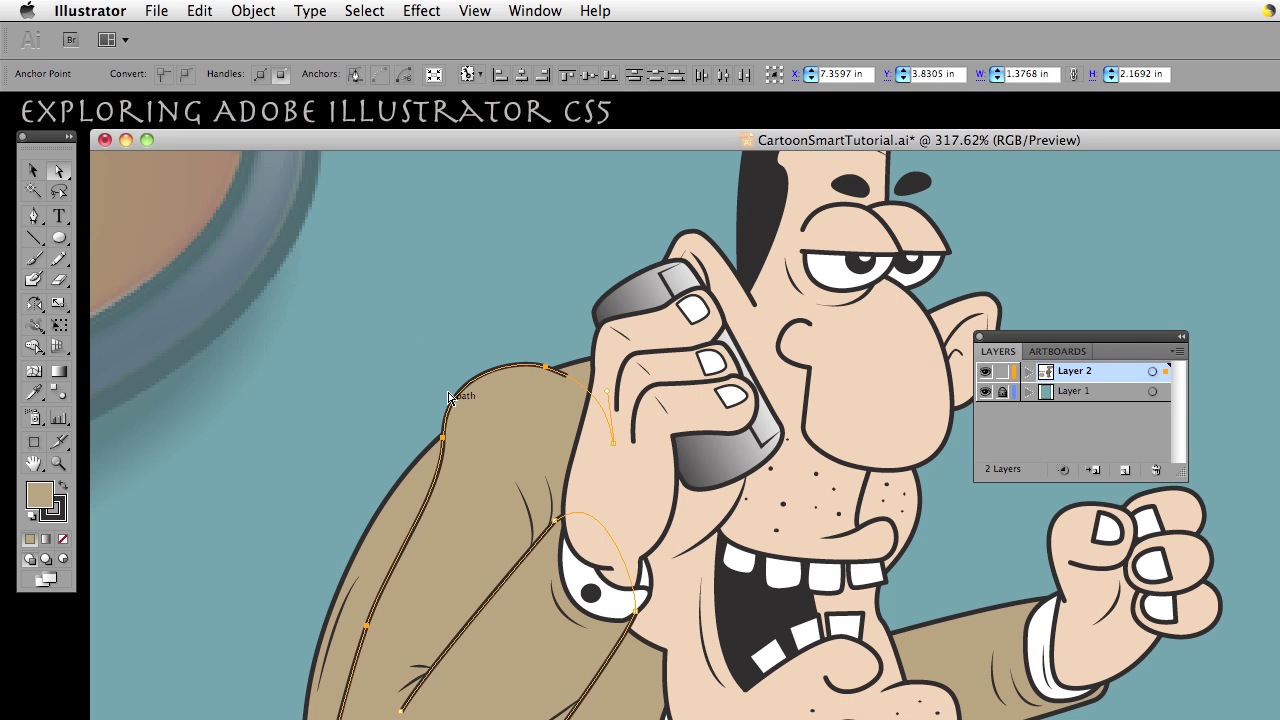
# Reshape the jacket's lower-left segment, then select two shoulder anchors to confirm handles stay hidden.
pyautogui.moveTo(366, 625); pyautogui.dragTo(430, 487)
pyautogui.click(463, 300)
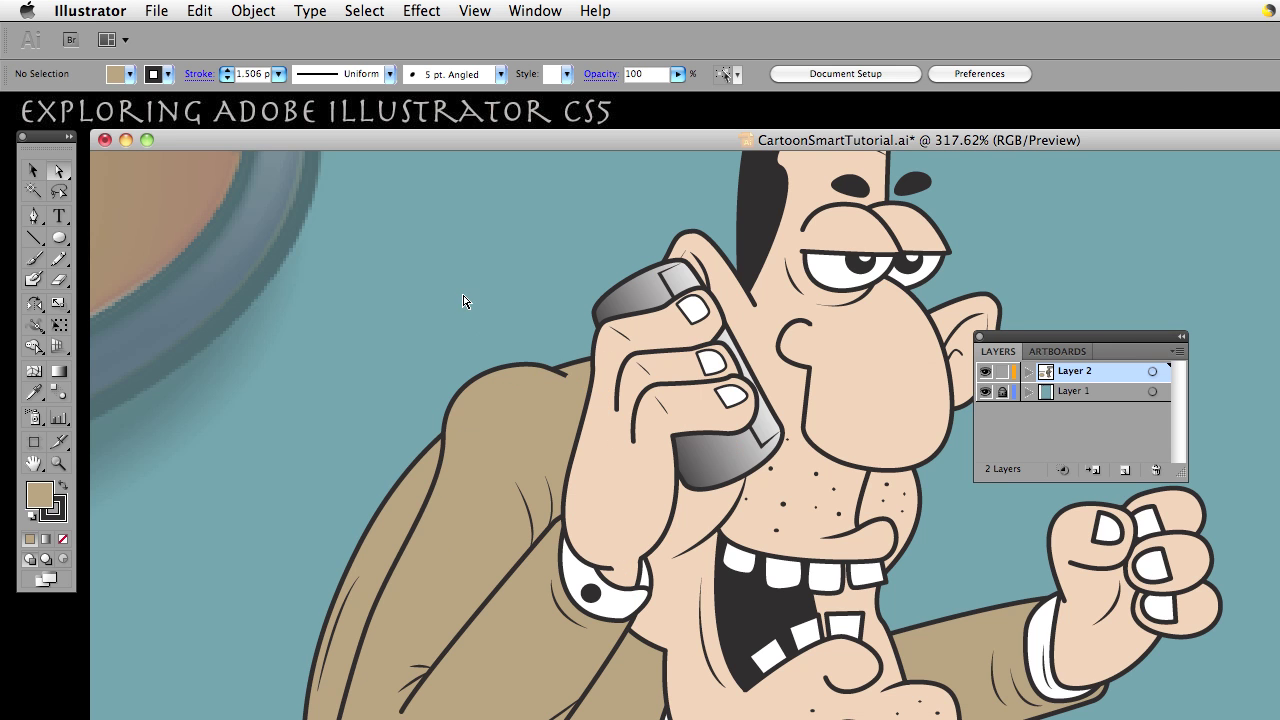
pyautogui.click(547, 369)
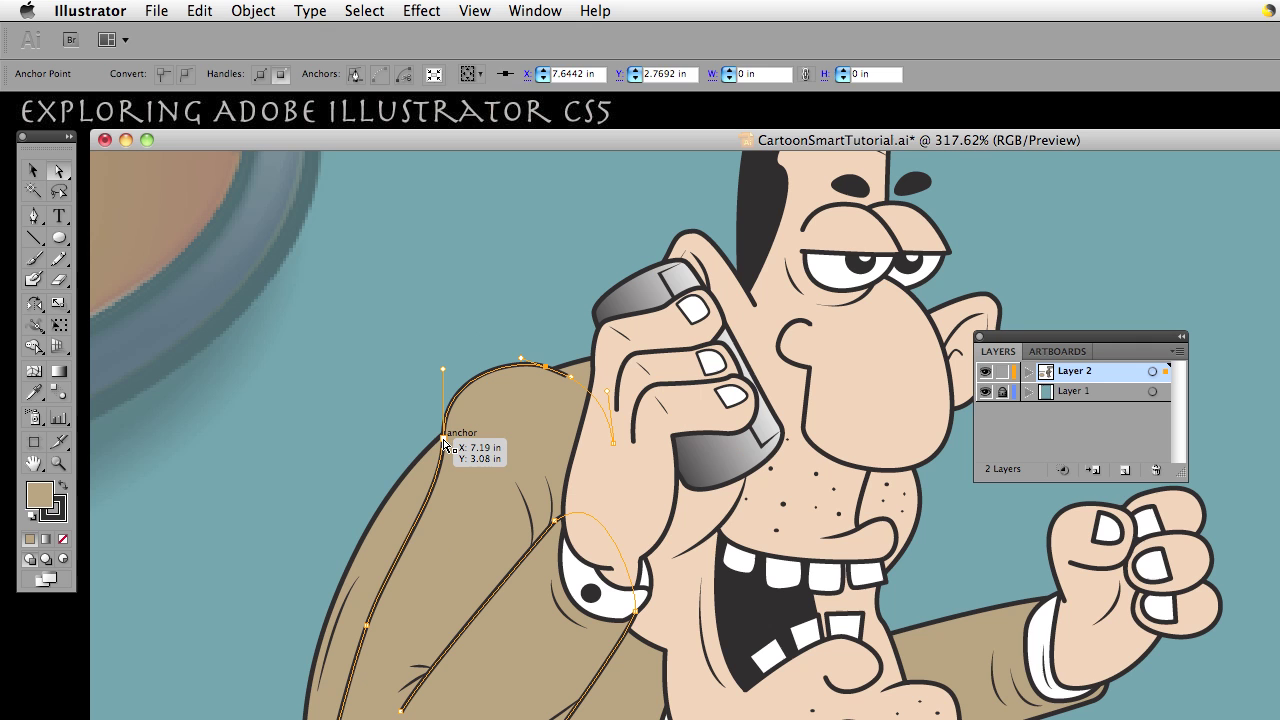
pyautogui.keyDown('shift'); pyautogui.click(445, 440); pyautogui.keyUp('shift')
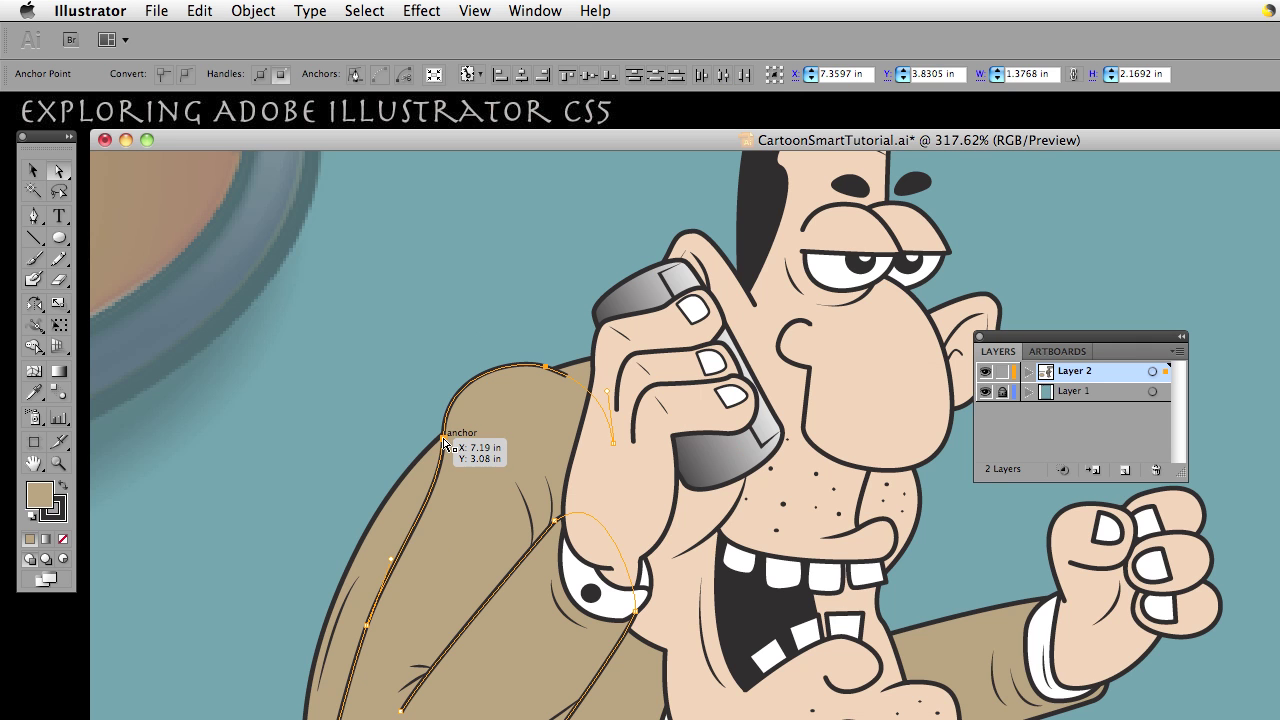
pyautogui.click(470, 337)
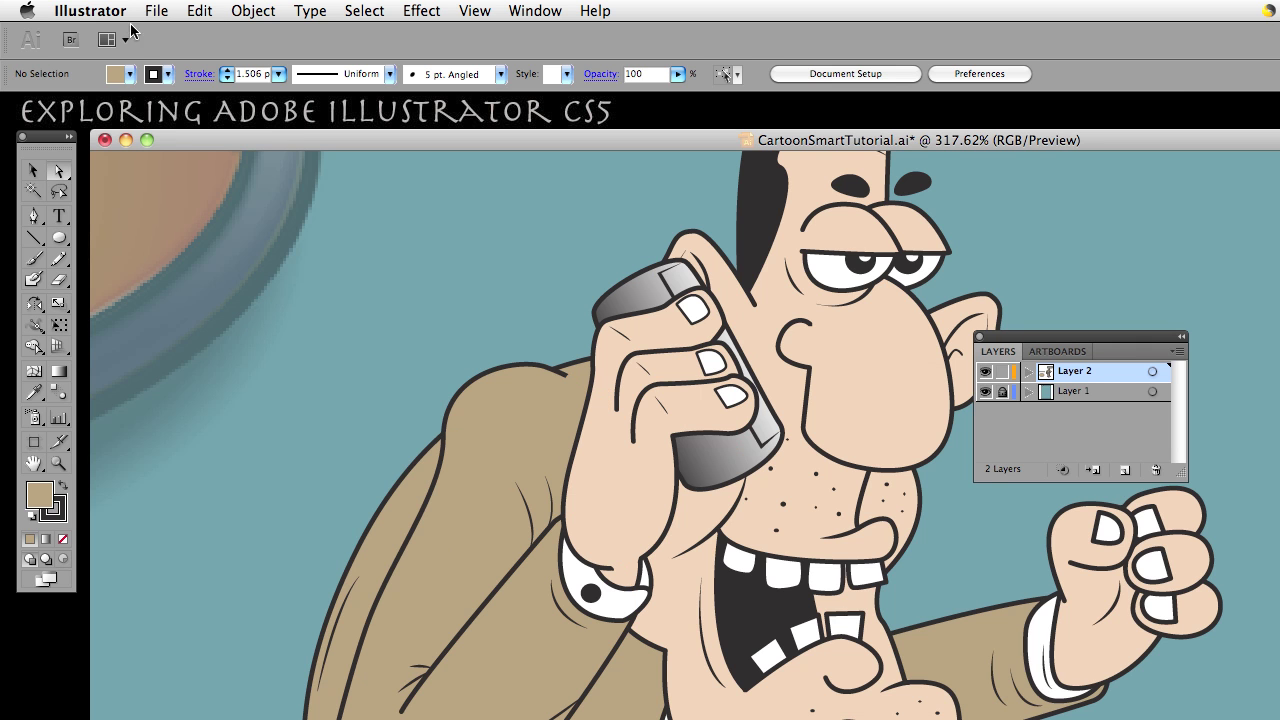
# Re-check 'Show handles when multiple anchors are selected', moving the dialog aside before confirming.
pyautogui.click(100, 12)
pyautogui.moveTo(104, 65)
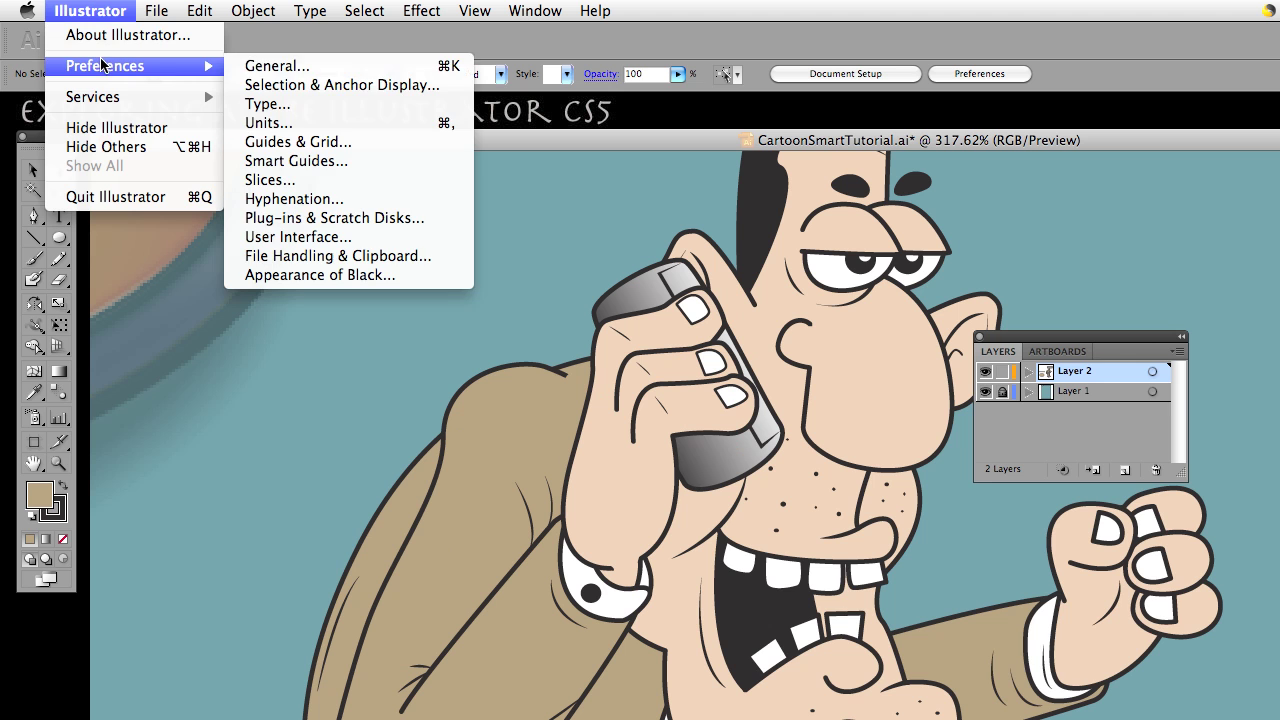
pyautogui.click(316, 87)
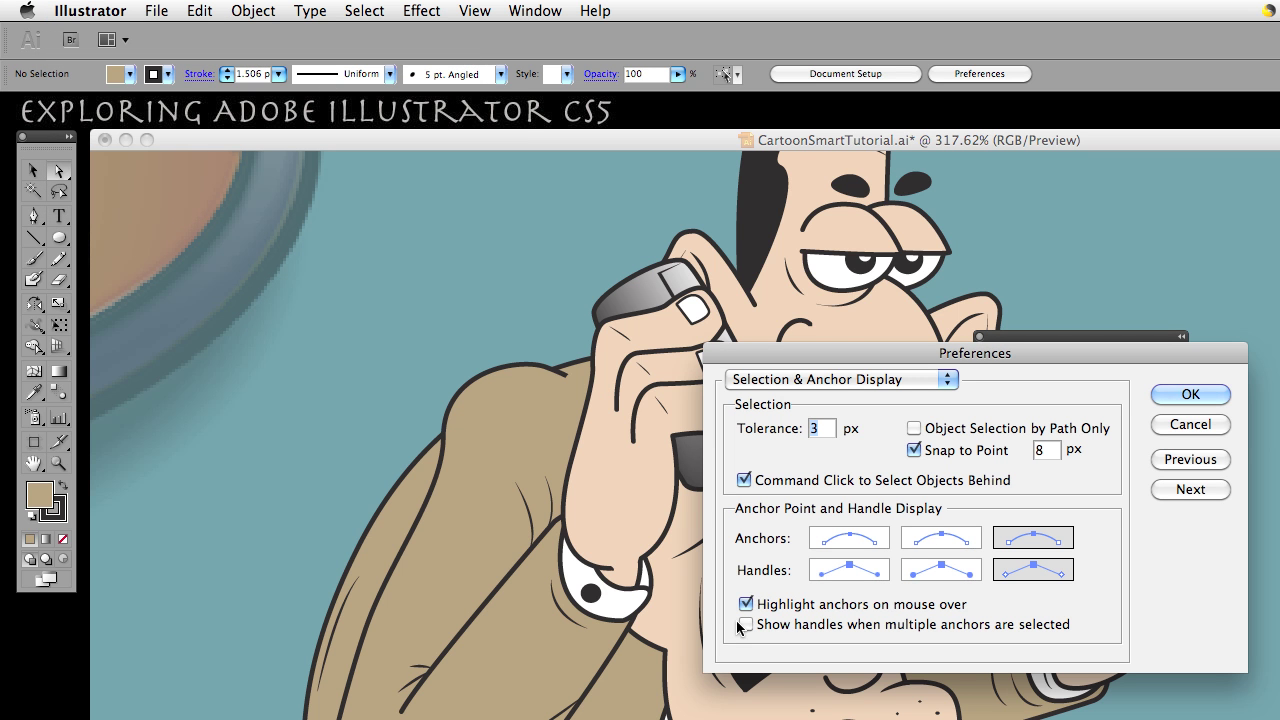
pyautogui.click(745, 624)
pyautogui.moveTo(905, 353); pyautogui.dragTo(660, 323)
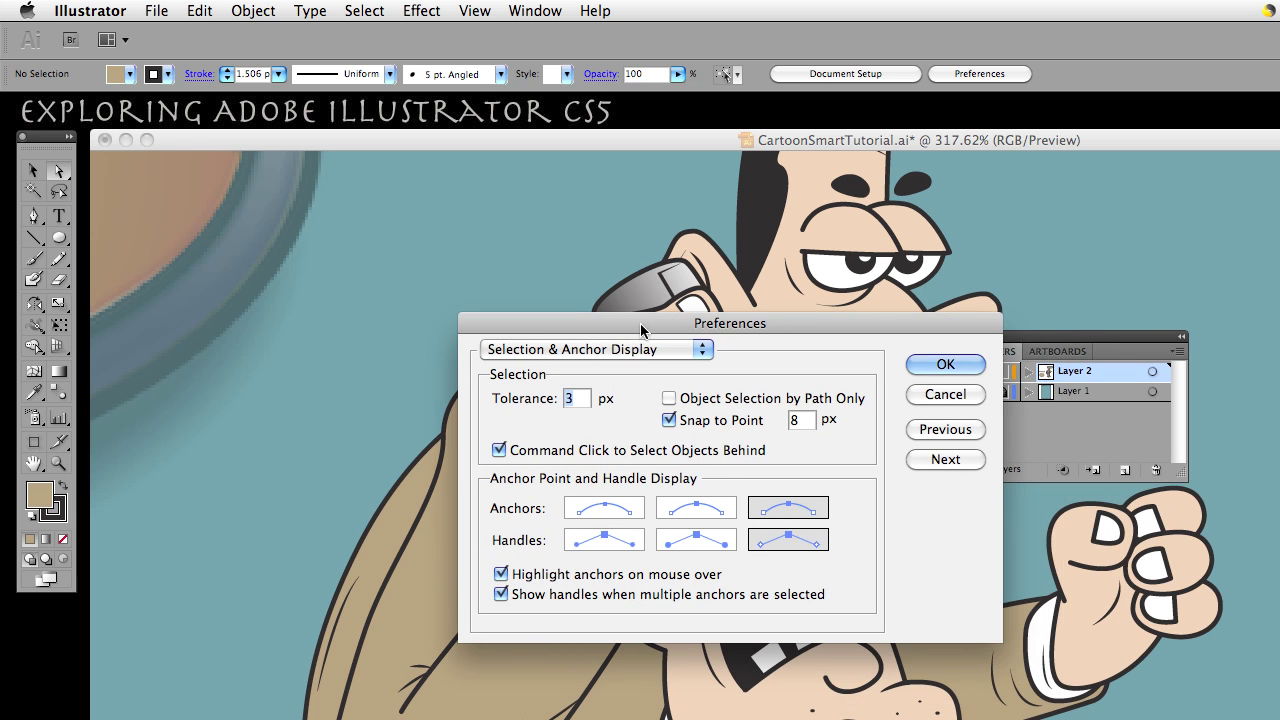
pyautogui.moveTo(641, 328); pyautogui.dragTo(402, 231)
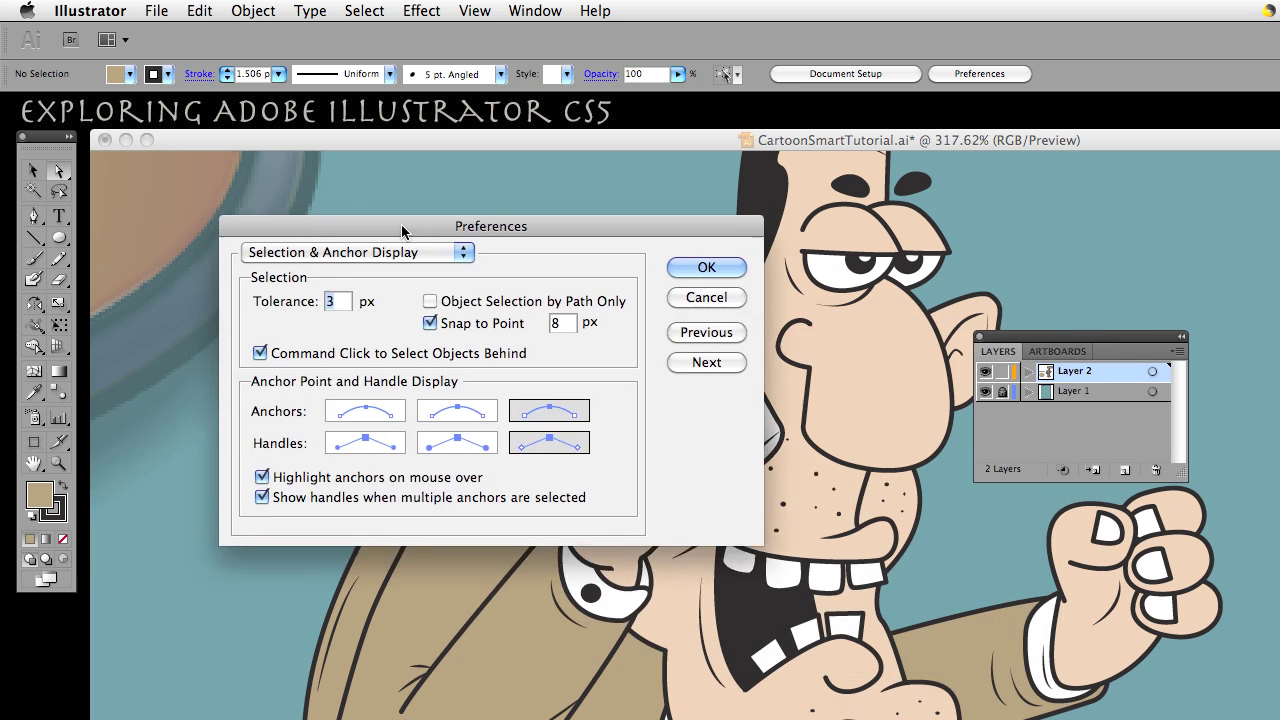
pyautogui.click(689, 266)
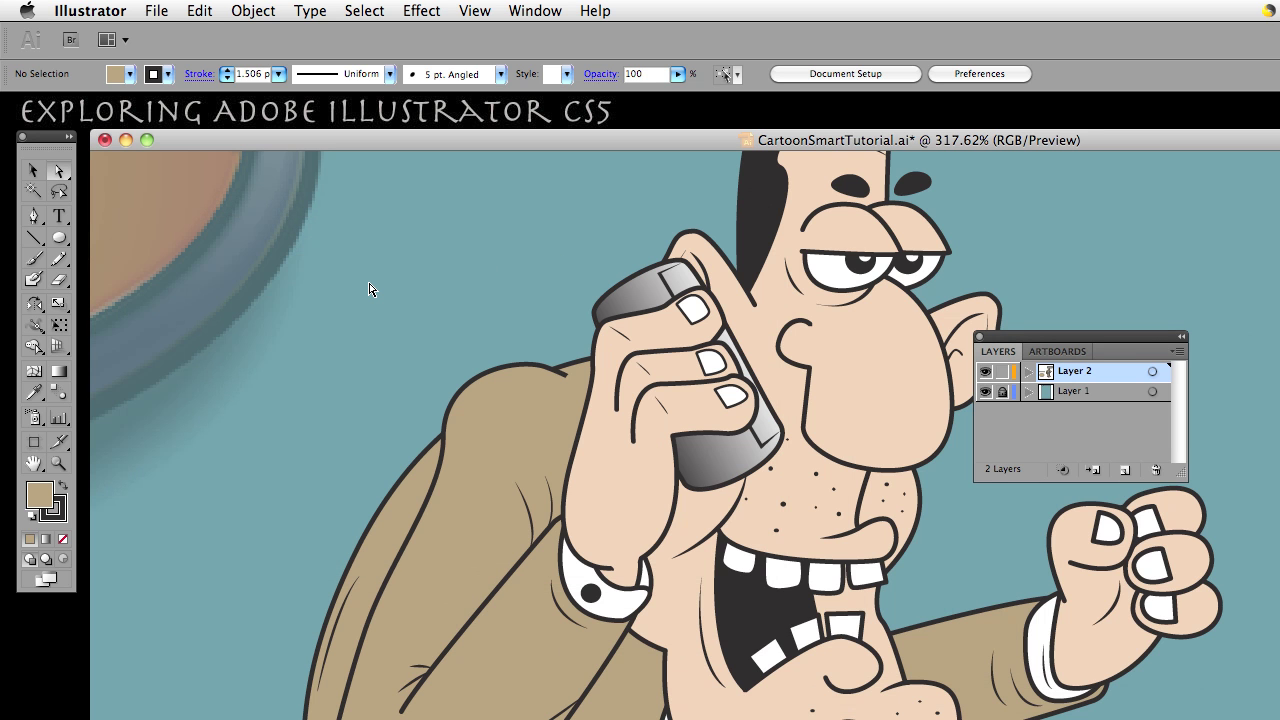